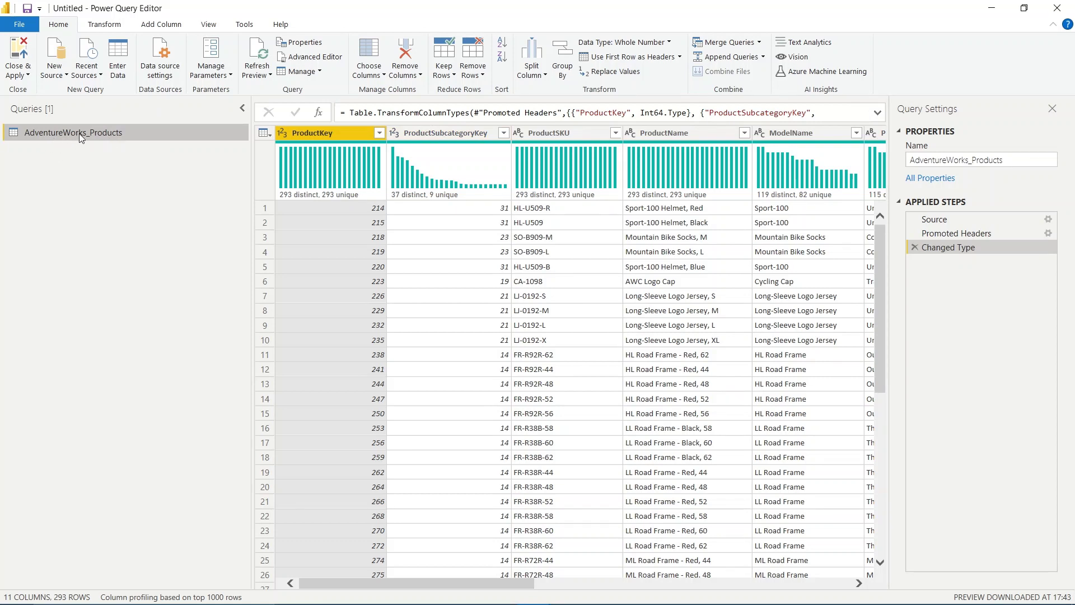
Select the ProductKey column in AdventureWorks_Products and show the Transform commands.
double_click(117, 131)
left_click(135, 107)
scroll(541, 234, "right", 10)
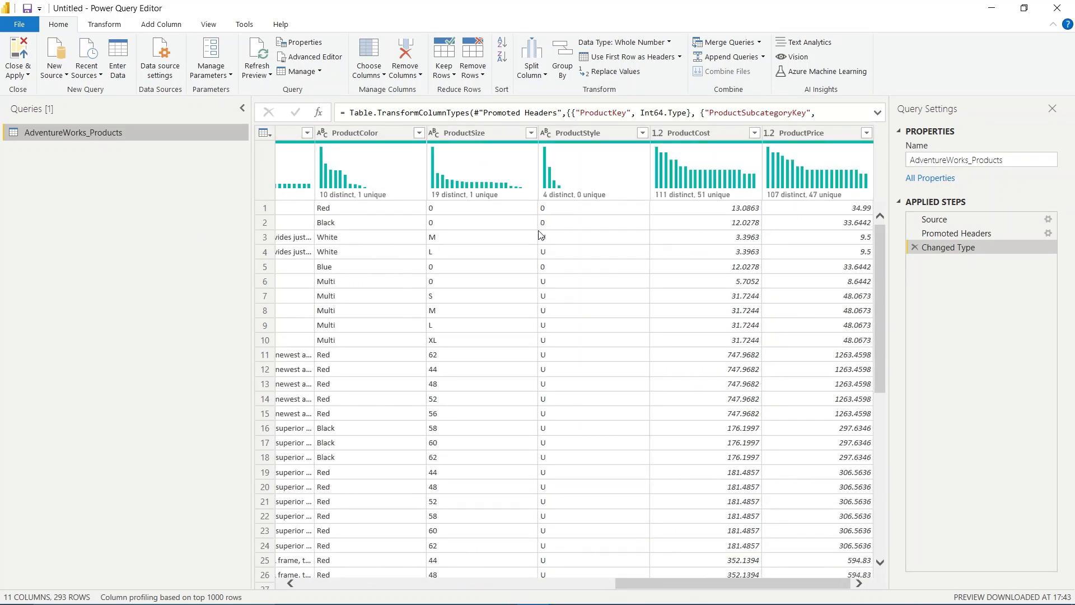
scroll(540, 234, "left", 10)
left_click(314, 133)
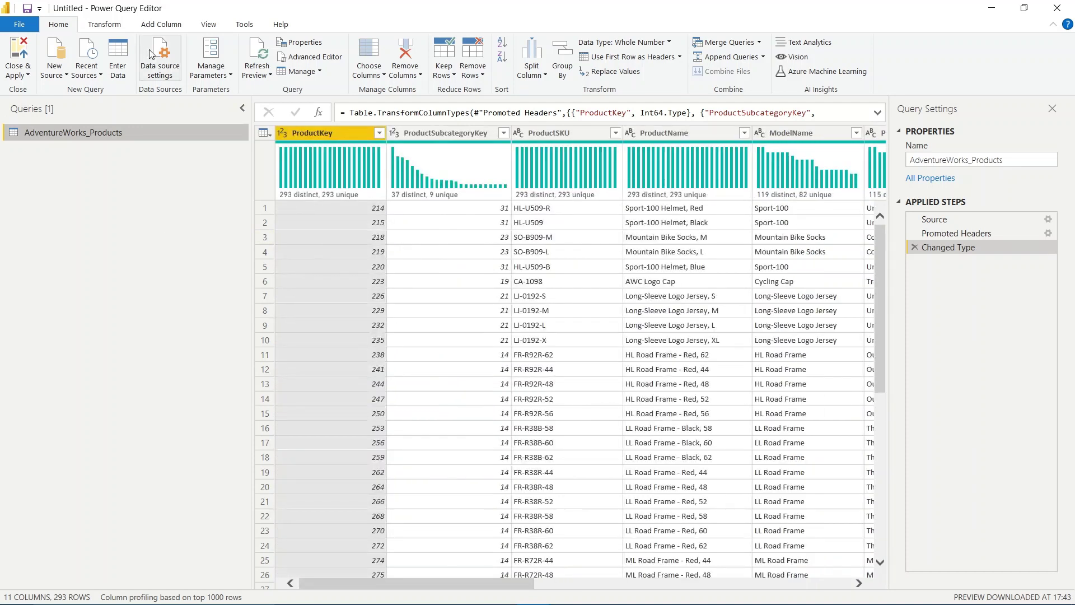
left_click(104, 24)
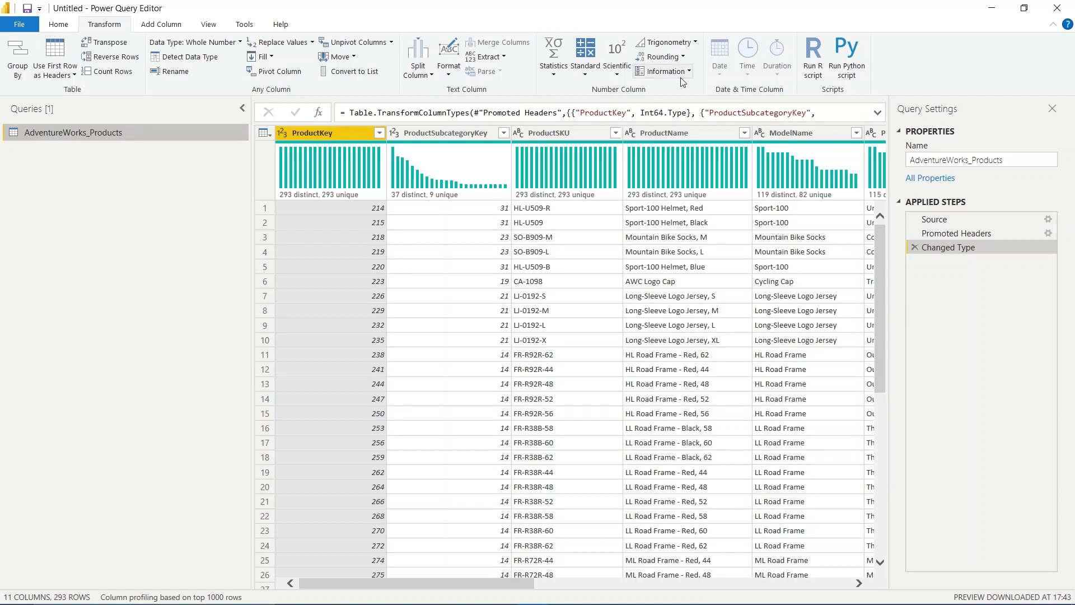
Select the ProductName column and open its Statistics list in the Number Column group.
left_click(551, 75)
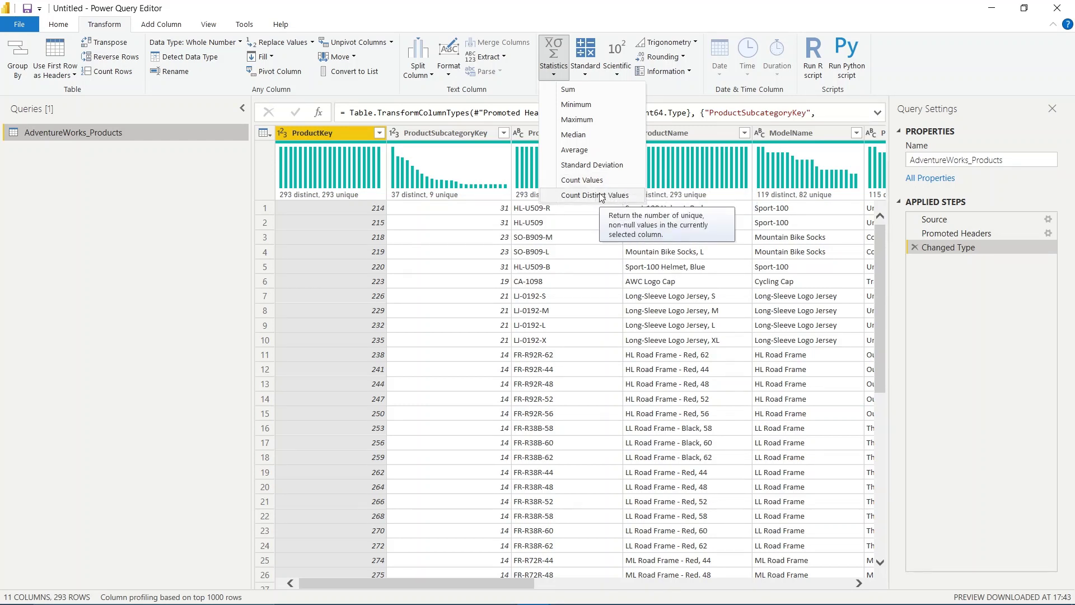
left_click(63, 207)
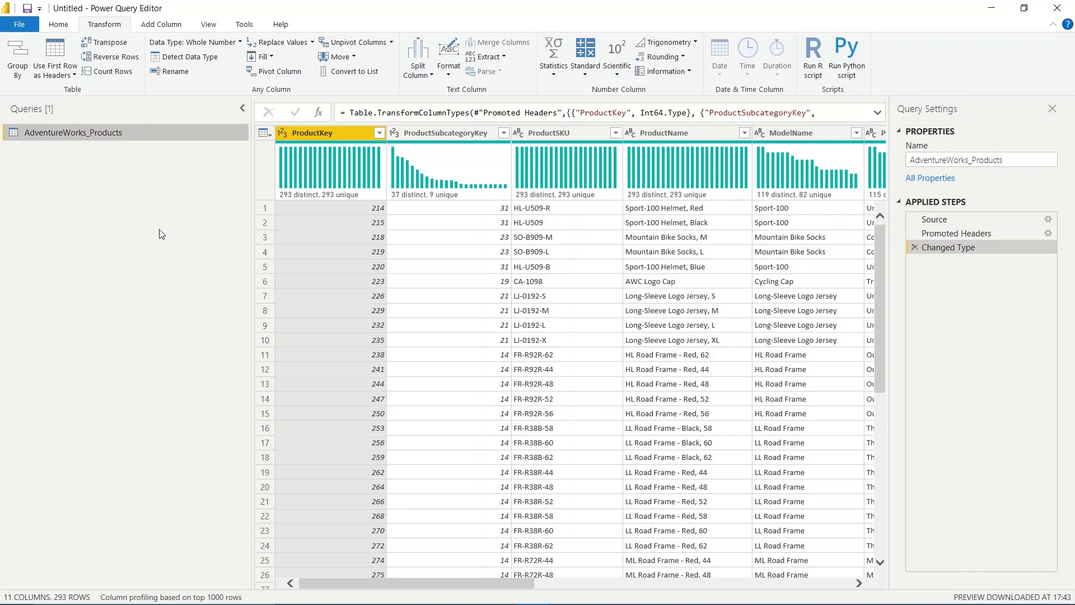
left_click(668, 133)
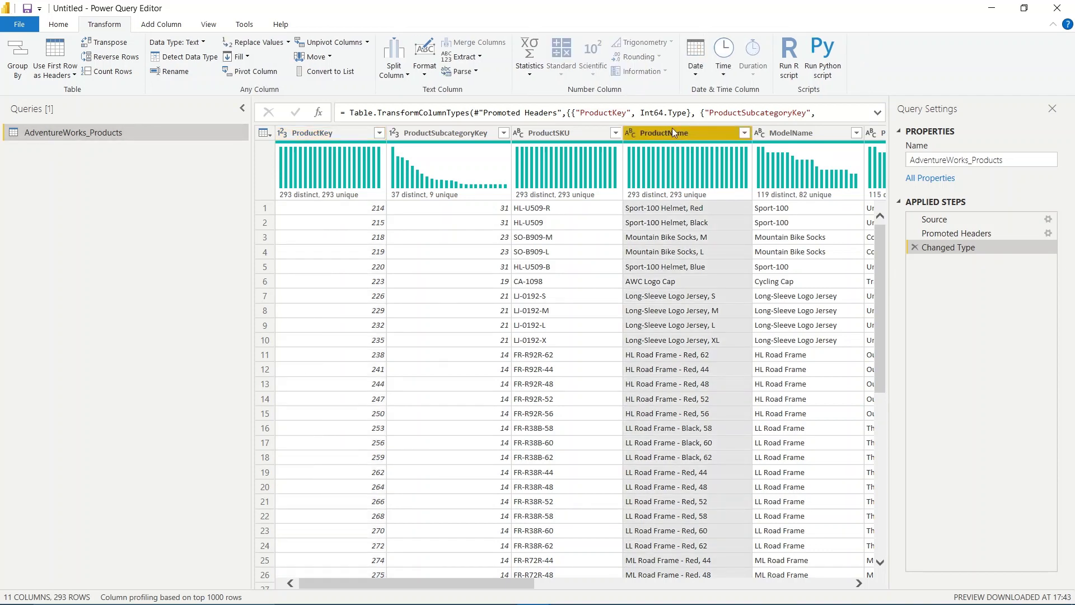
left_click(531, 69)
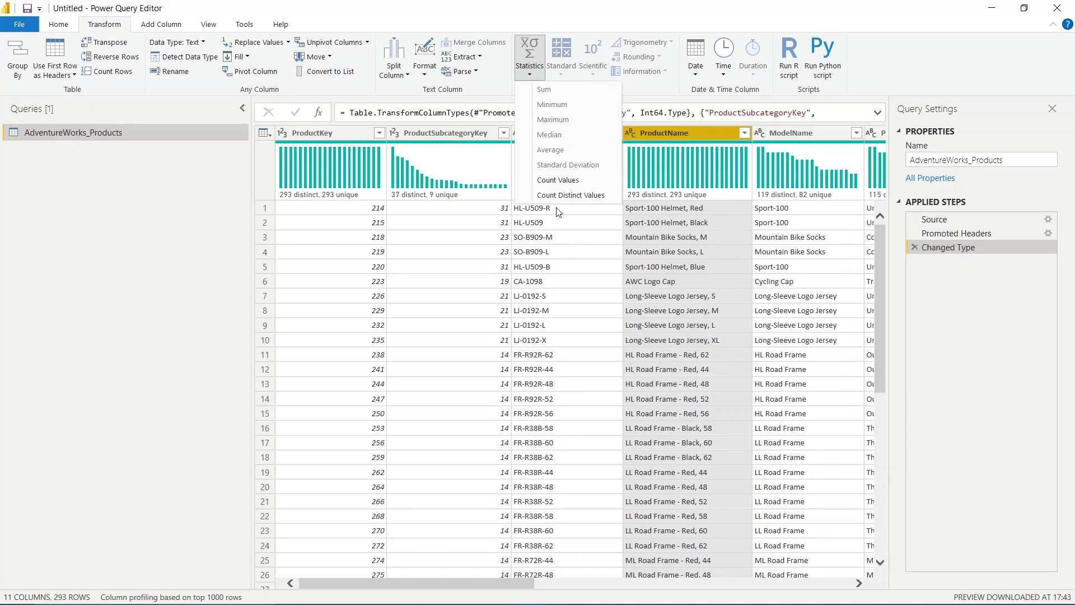
left_click(681, 132)
left_click(529, 56)
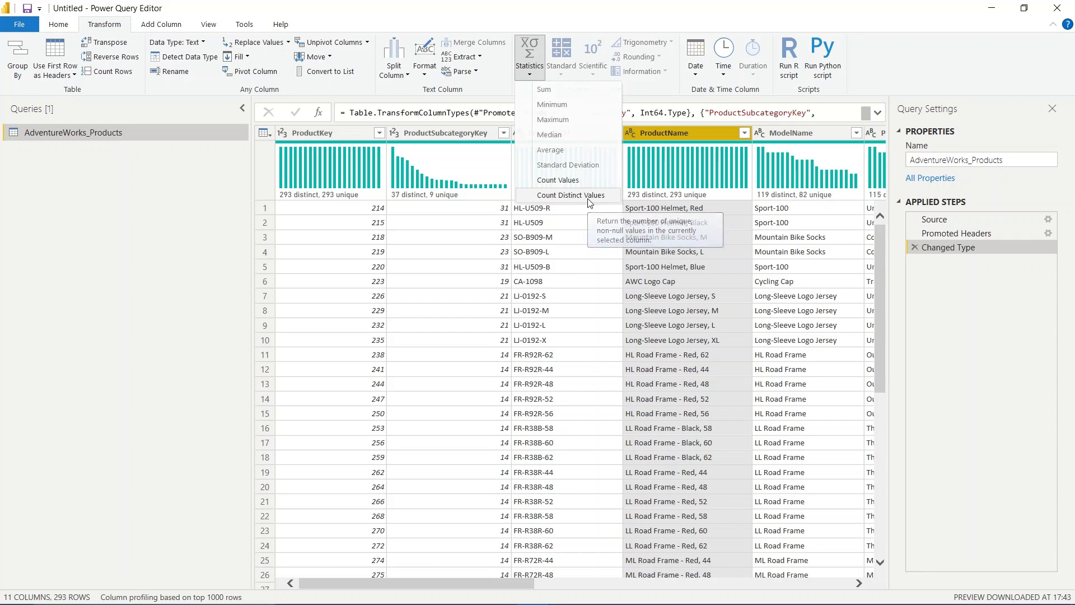
Try Count Distinct Values on ProductName, then delete that step.
left_click(589, 200)
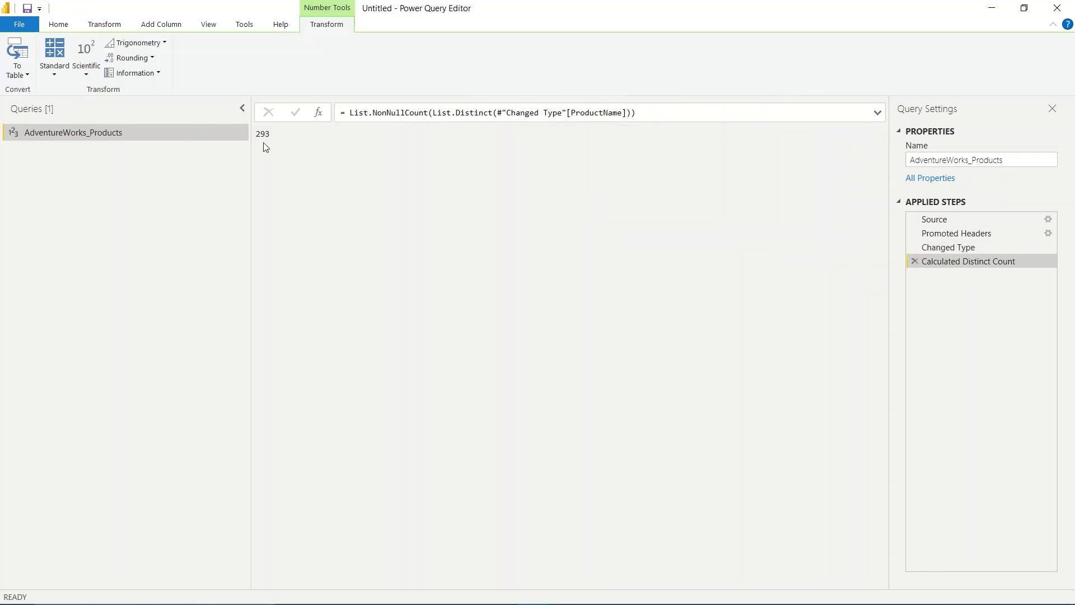
left_click(266, 132)
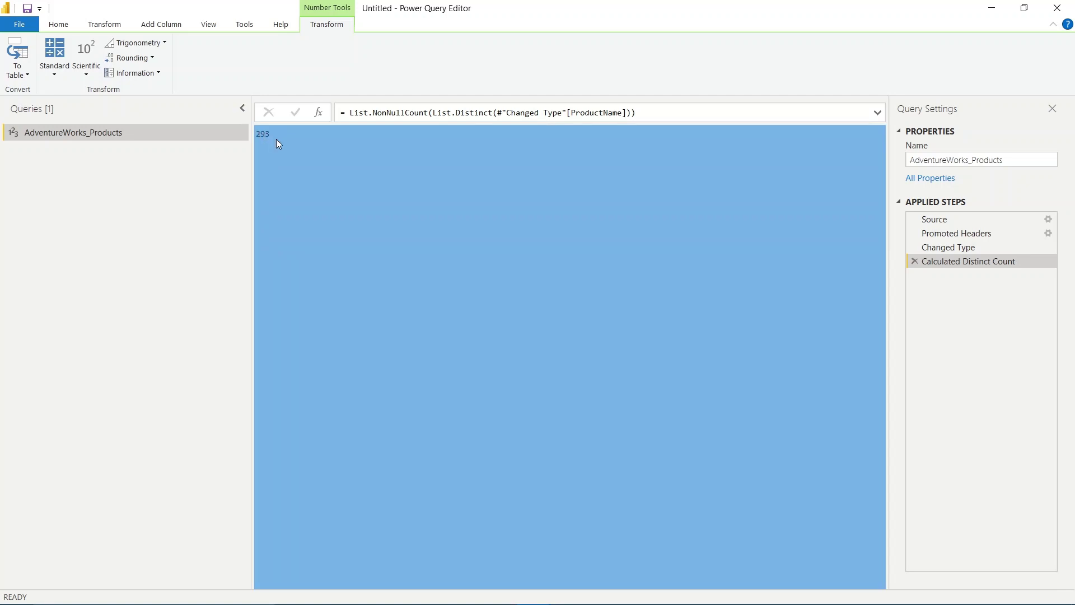
left_click(265, 136)
left_click_drag(276, 136, 257, 138)
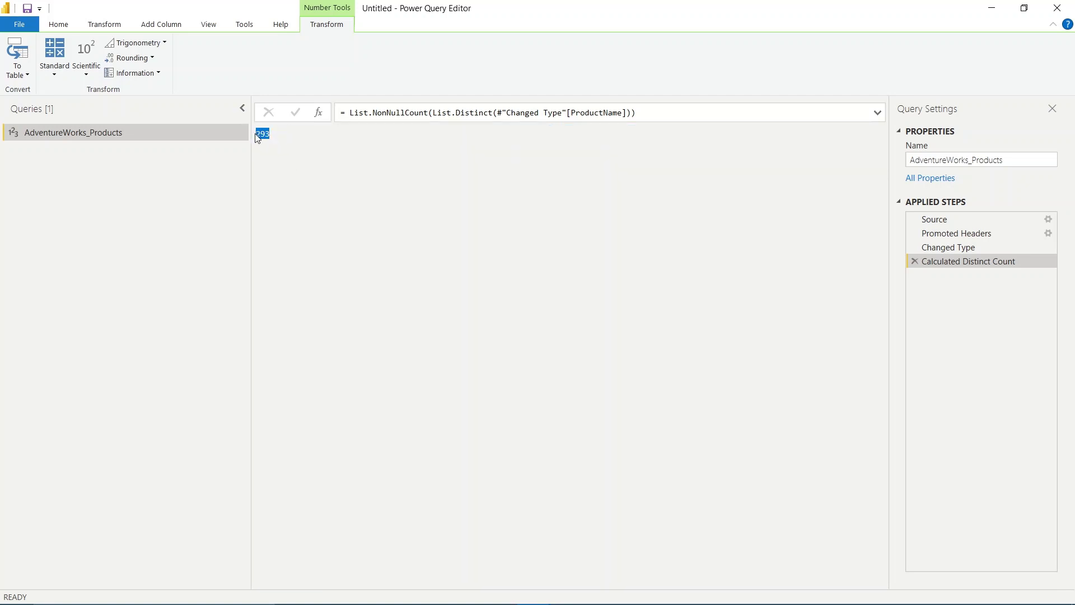
left_click(913, 261)
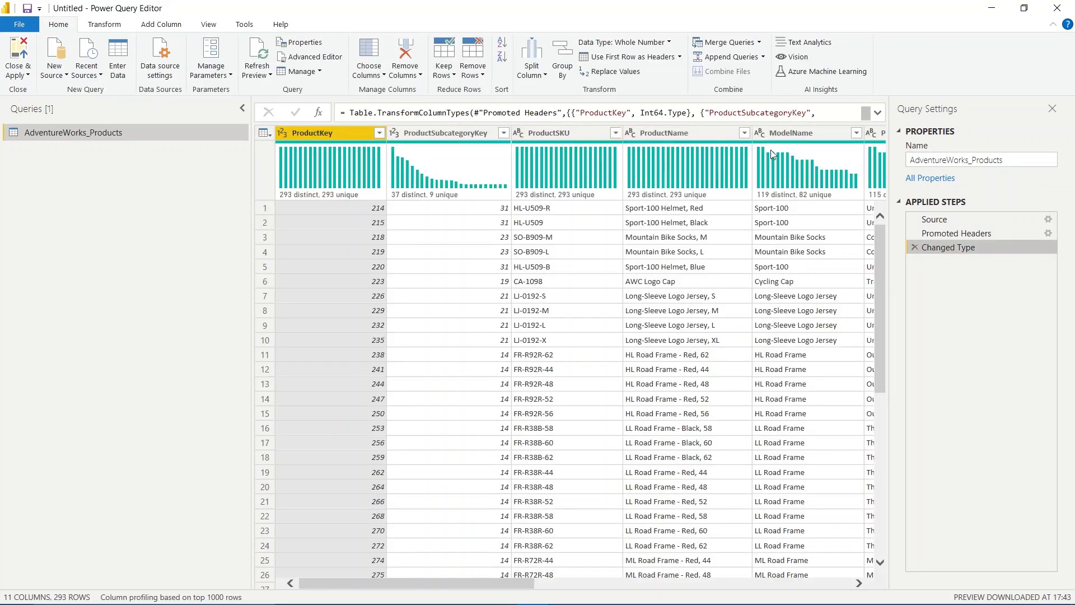
Reselect ProductName, count its non-empty values (293), then delete the count step.
left_click(683, 131)
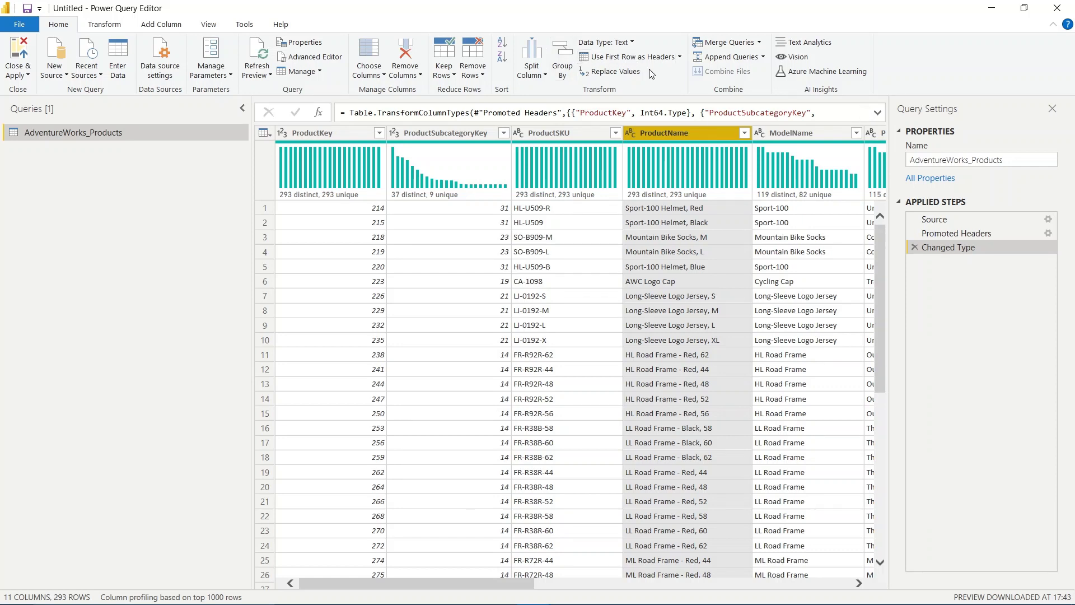
mouse_move(689, 196)
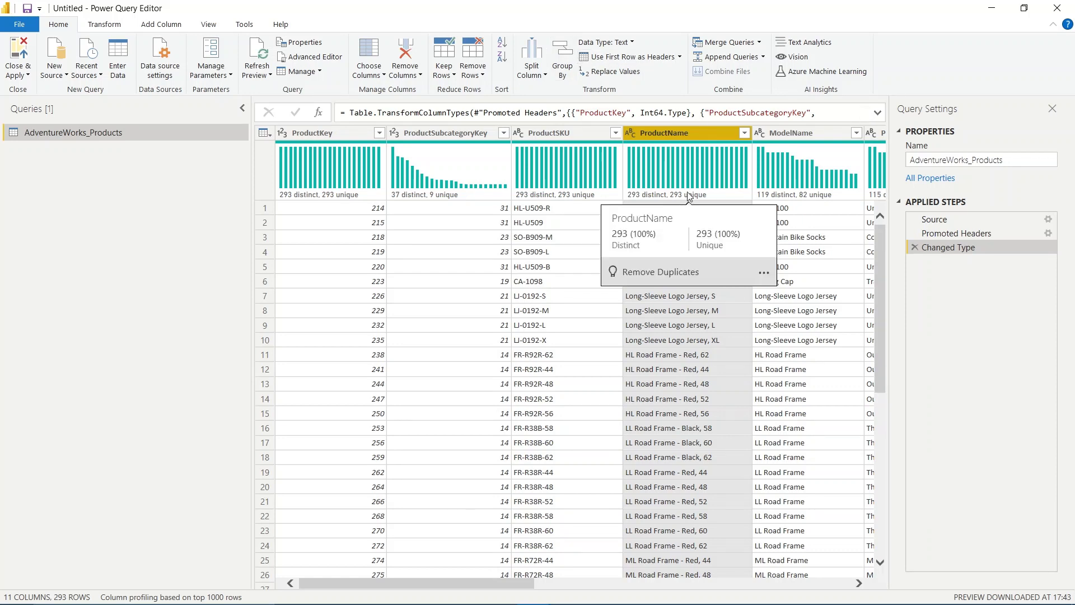
left_click(98, 25)
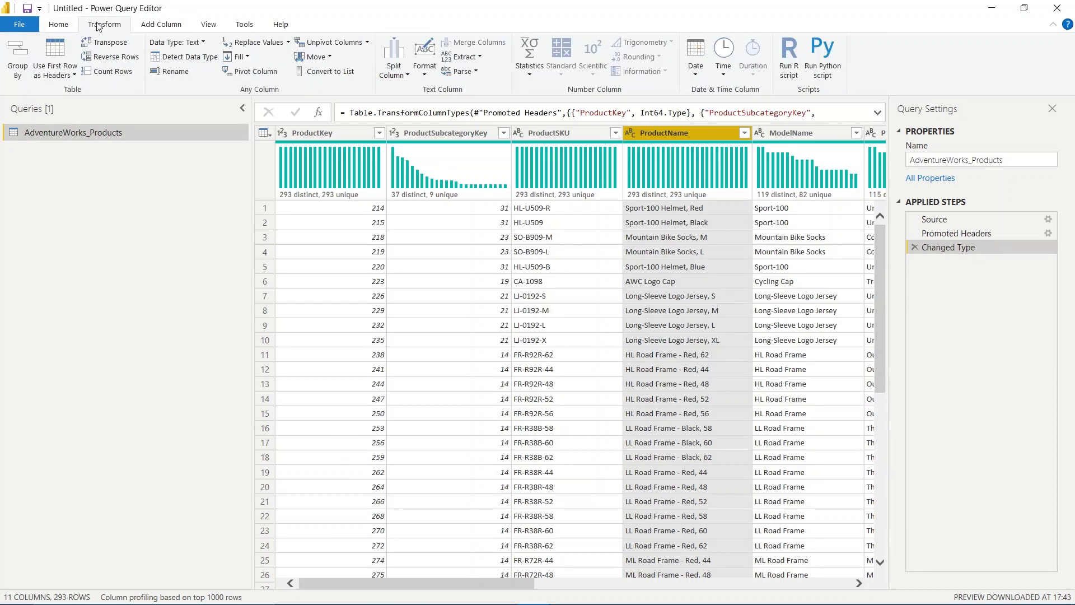
left_click(528, 67)
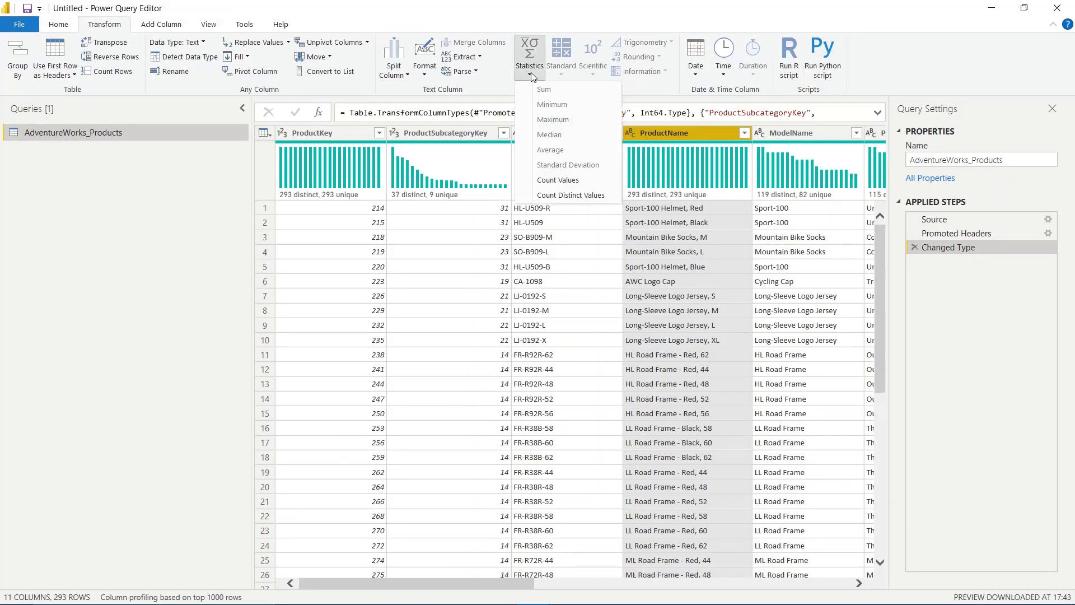
left_click(577, 182)
double_click(262, 134)
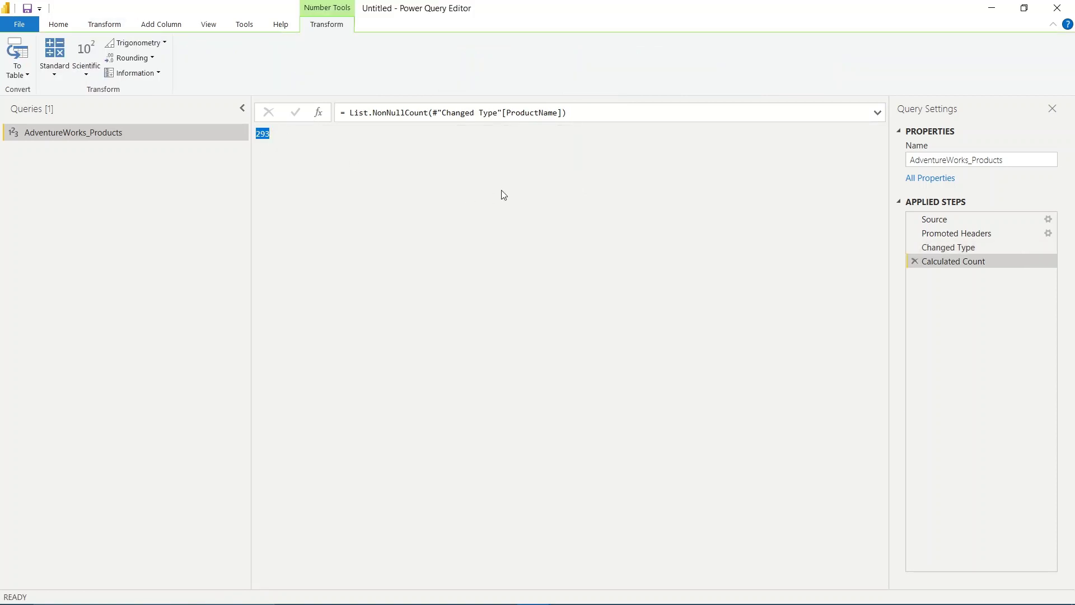
left_click(913, 261)
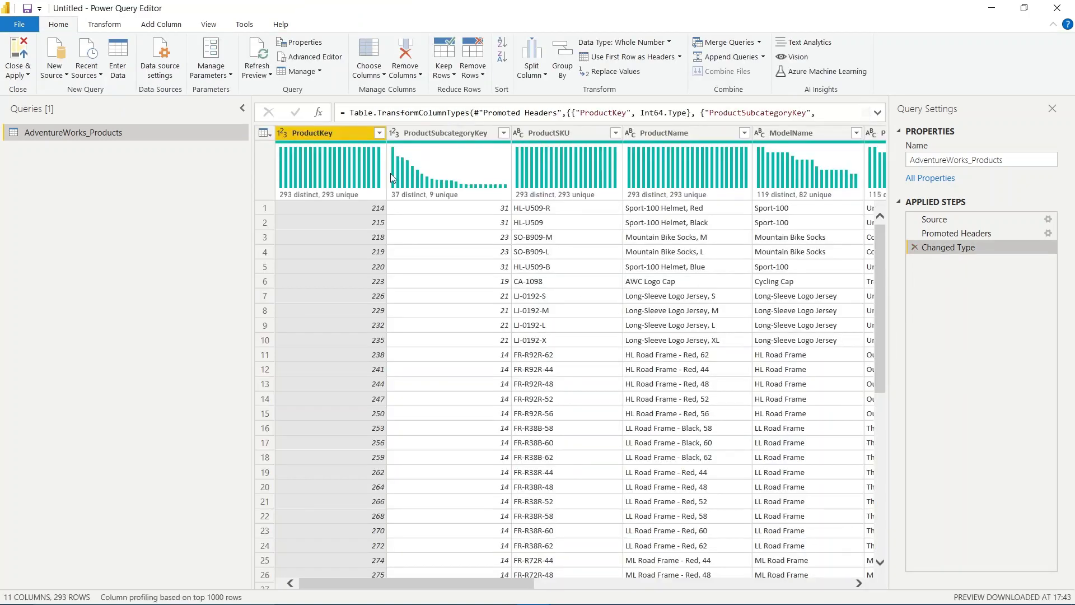
Check ProductKey's minimum of 214 with Statistics > Minimum, then delete that step.
left_click(101, 22)
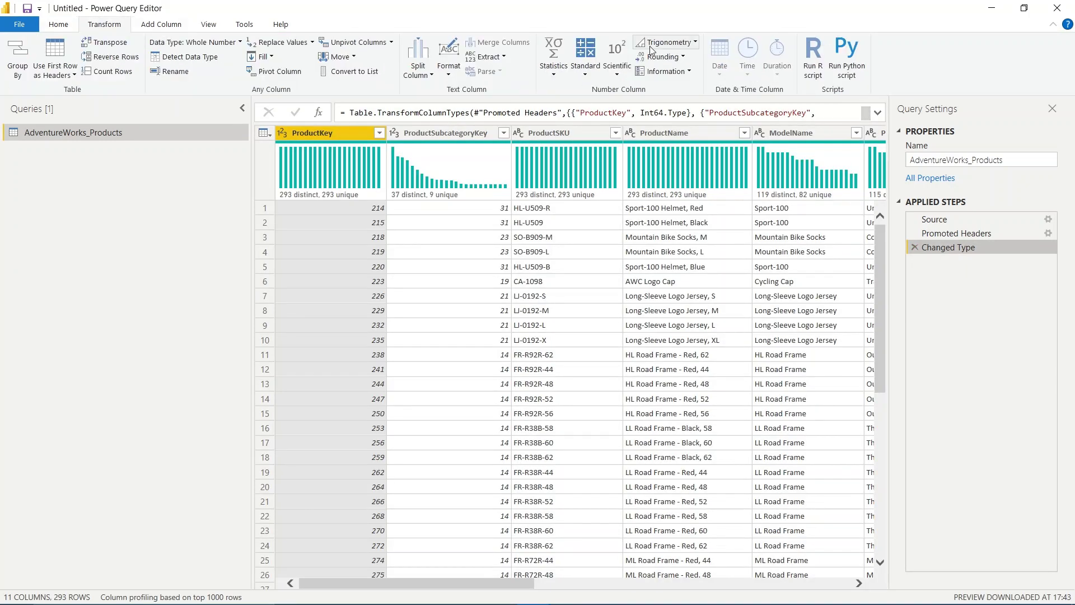
left_click(544, 75)
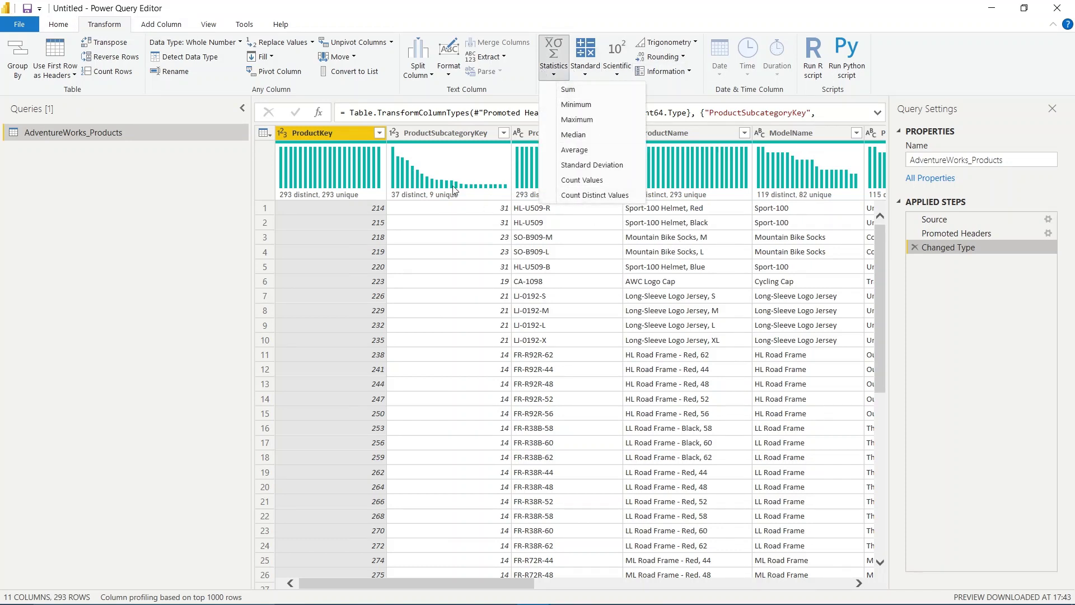
left_click(452, 130)
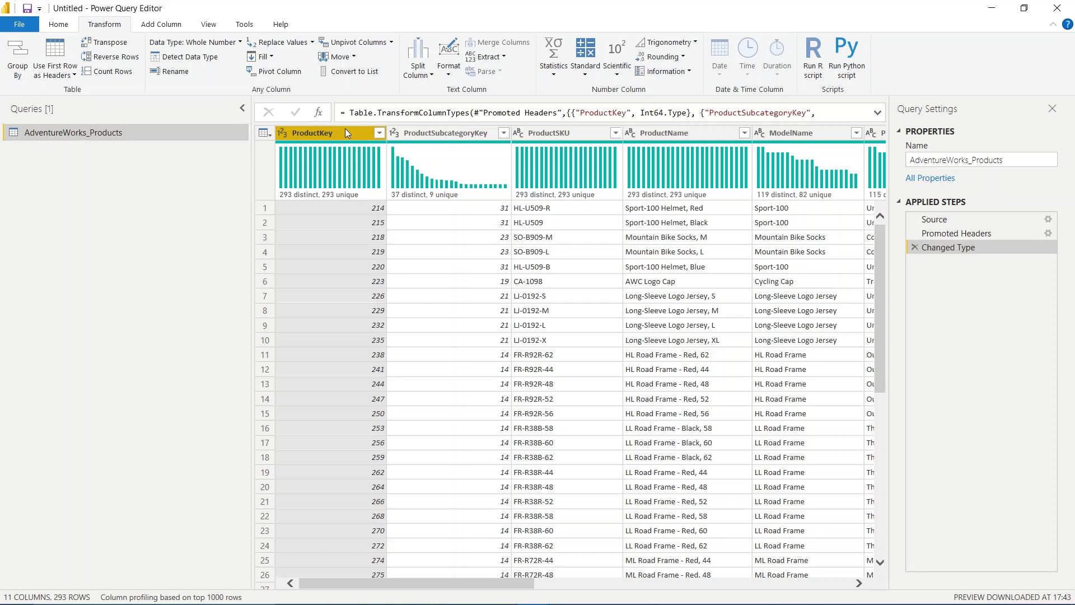
left_click(561, 77)
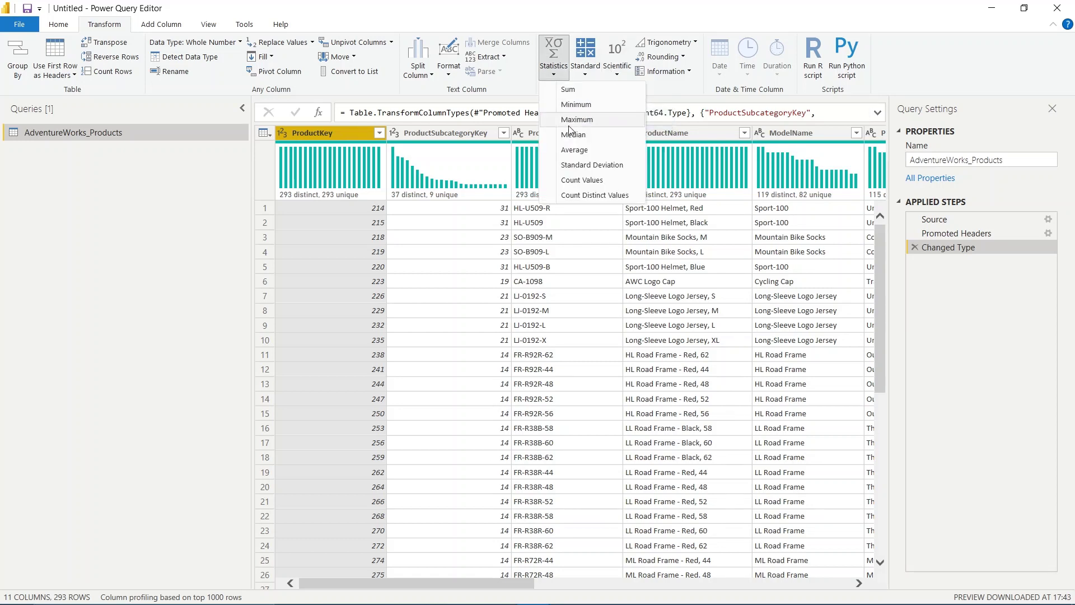
left_click(600, 104)
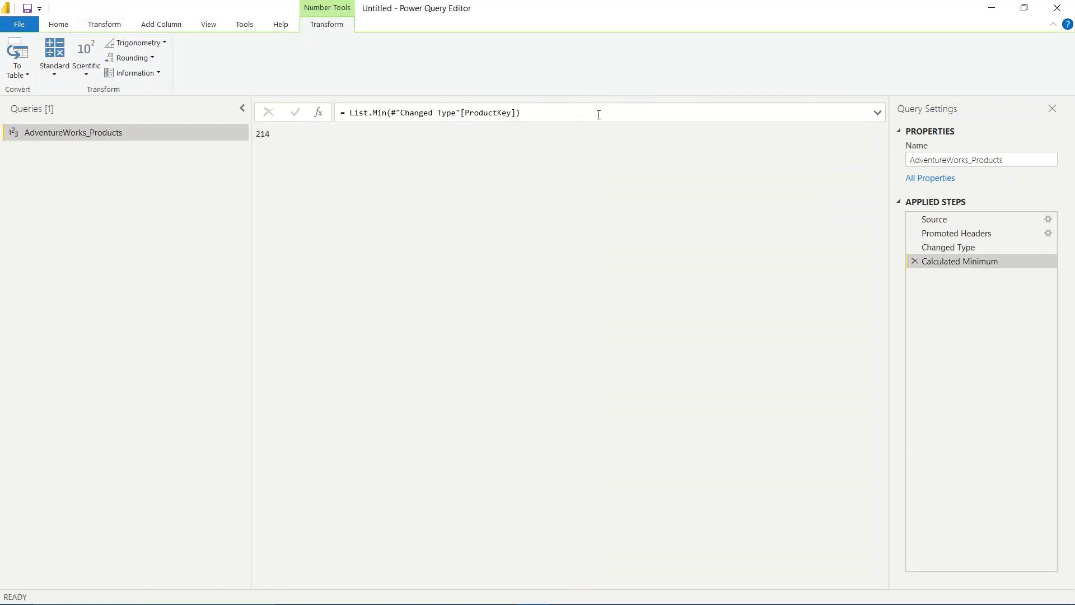
left_click_drag(256, 133, 274, 136)
left_click(914, 261)
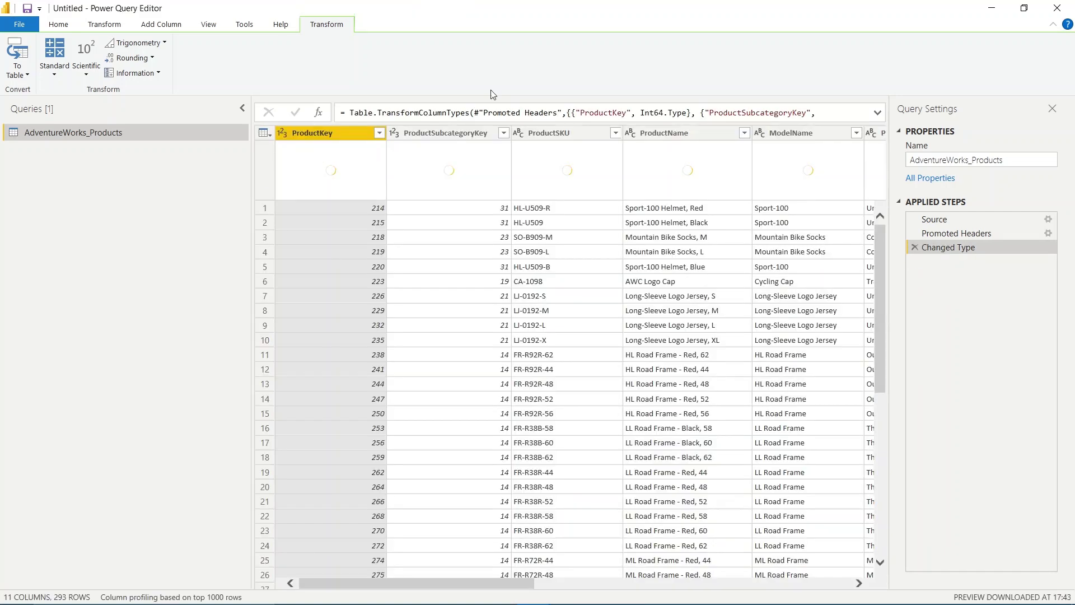
Open the Standard math operations list for ProductKey under Transform.
left_click(115, 25)
left_click(551, 67)
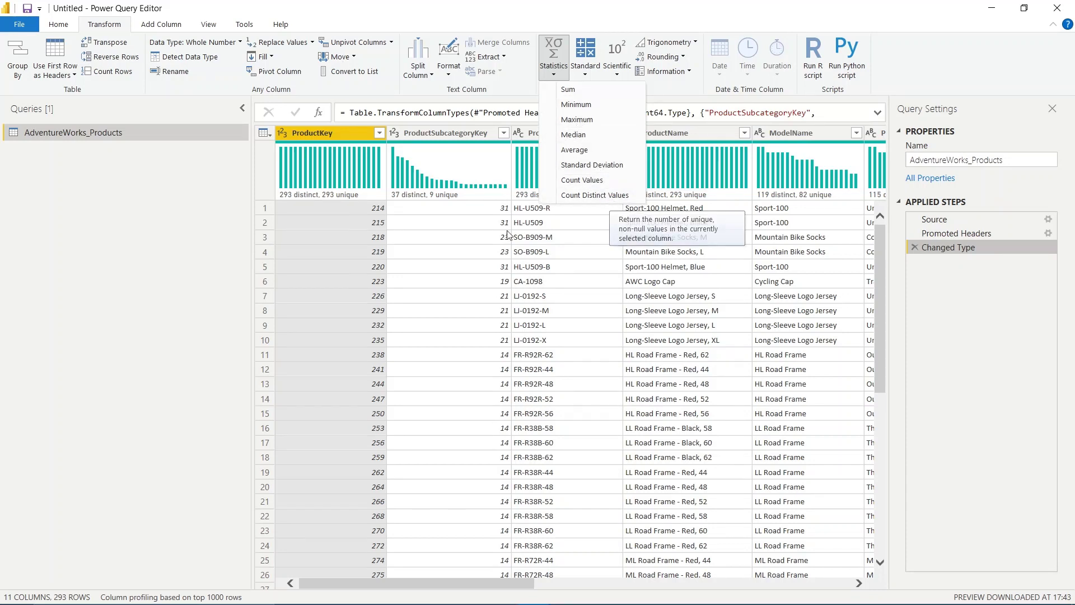
left_click(145, 225)
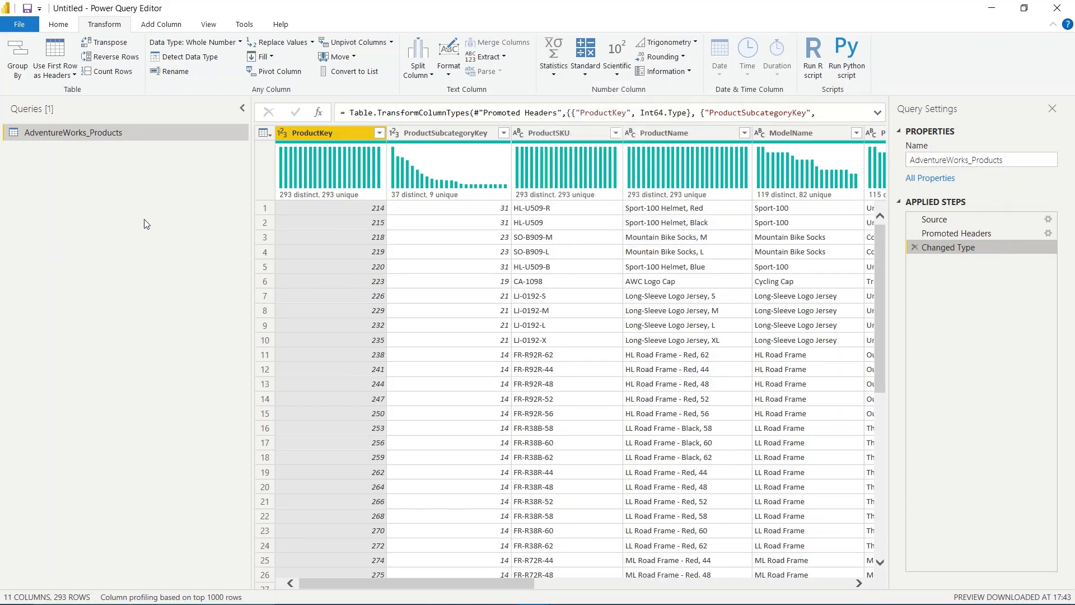
left_click(585, 74)
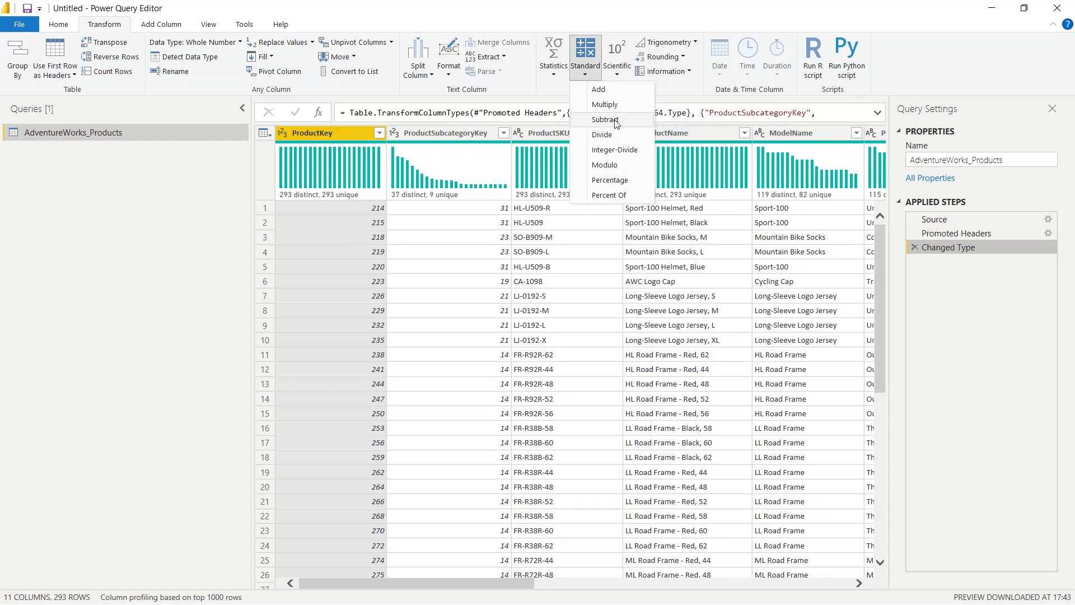
left_click(614, 91)
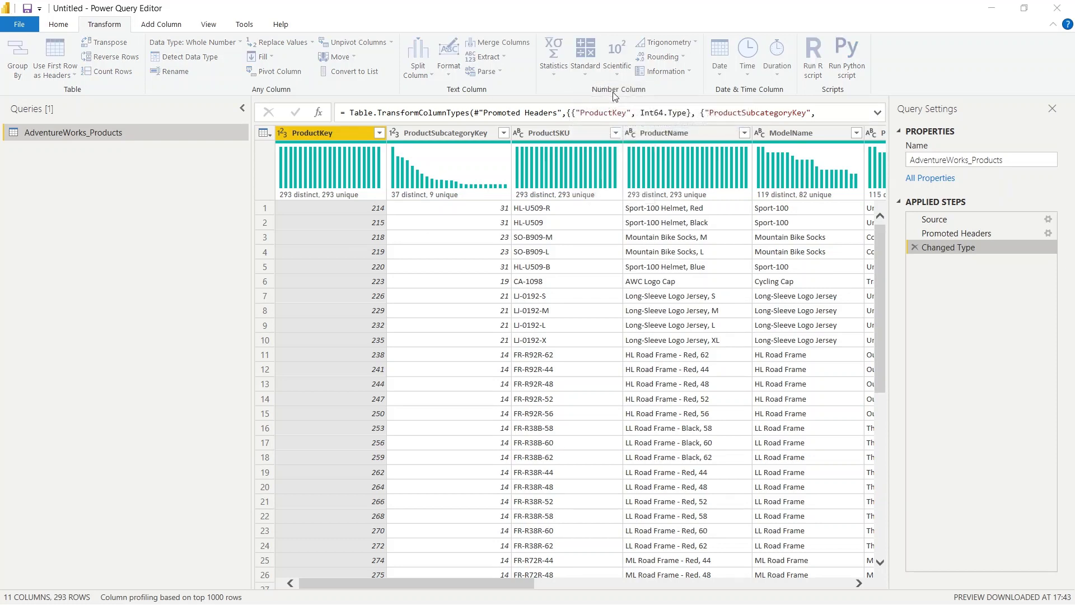
left_click_drag(447, 234, 627, 148)
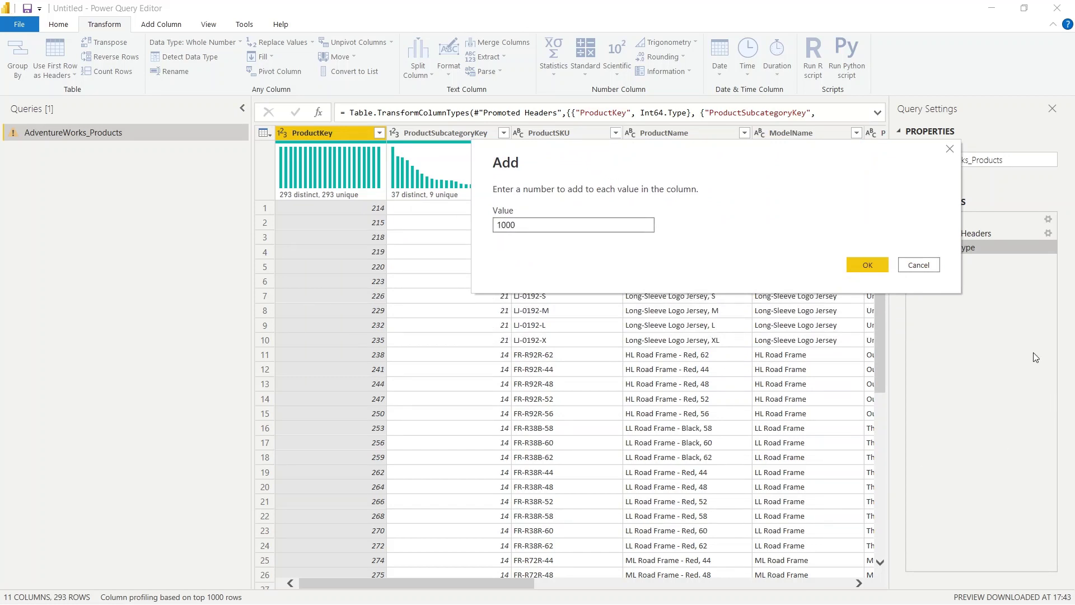
left_click(871, 267)
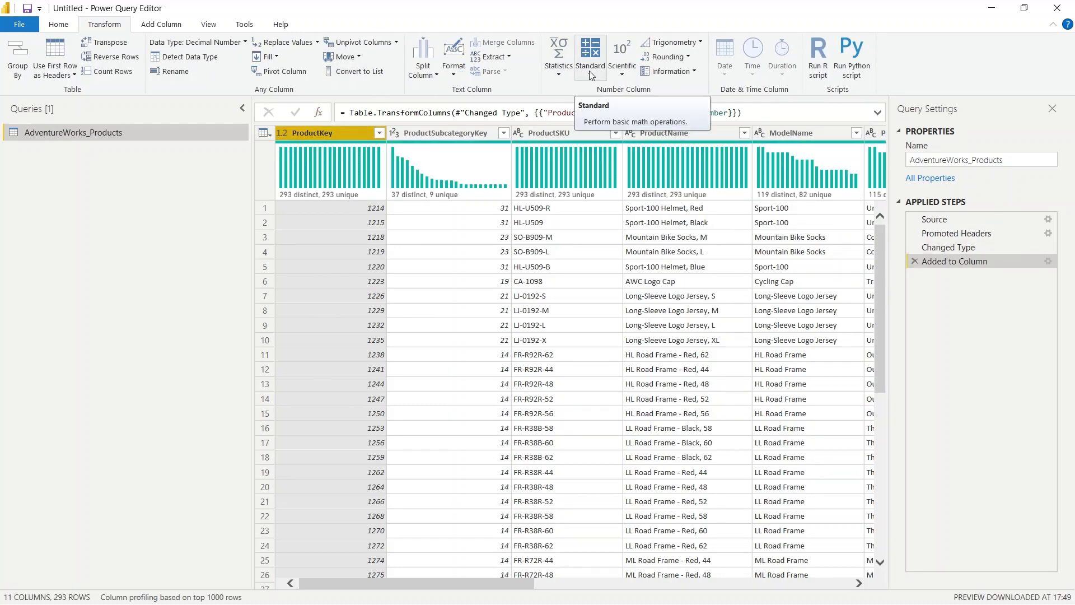
left_click(915, 261)
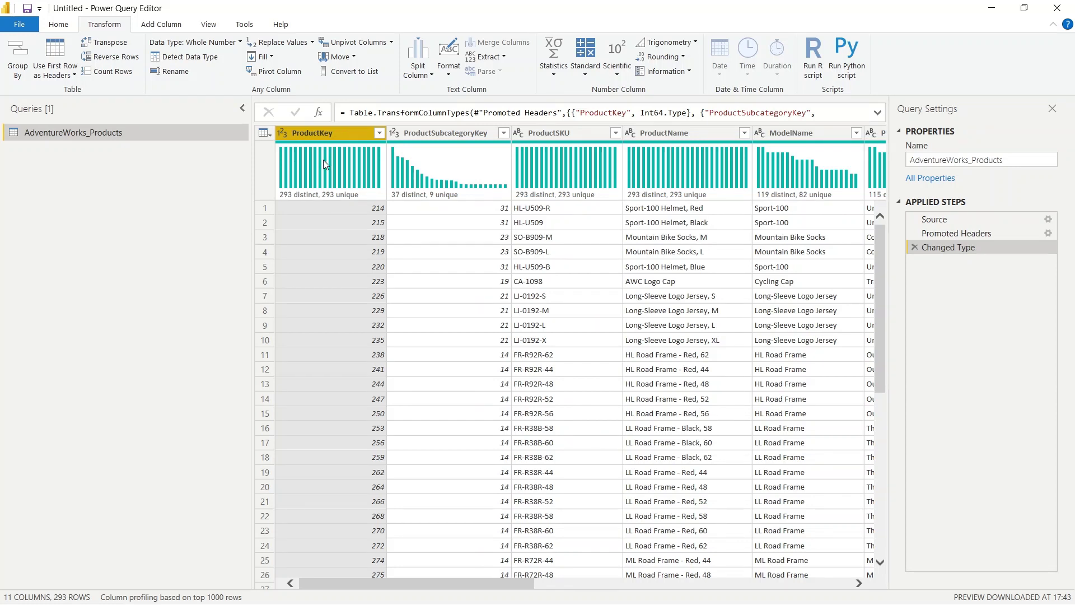
Add a new Addition column of ProductKey plus 1000 via Add Column > Standard > Add.
left_click(173, 28)
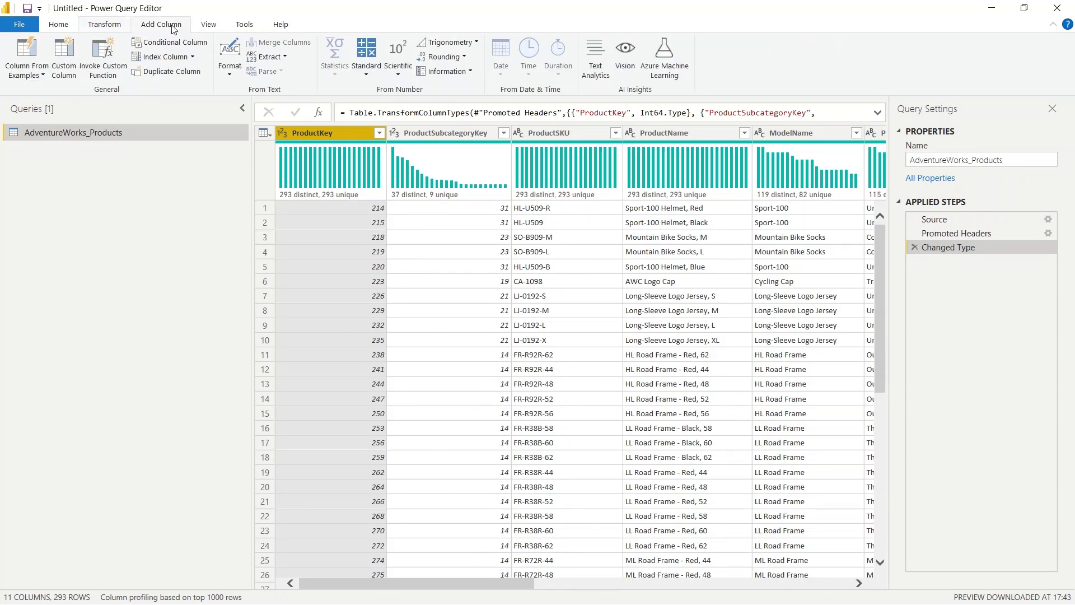
left_click(367, 70)
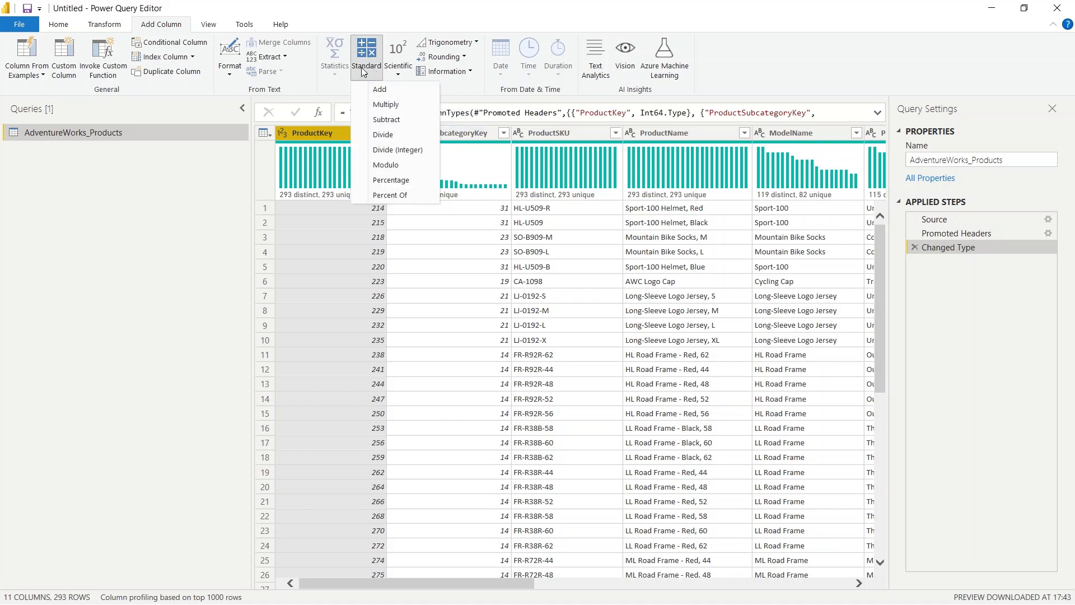
left_click(403, 93)
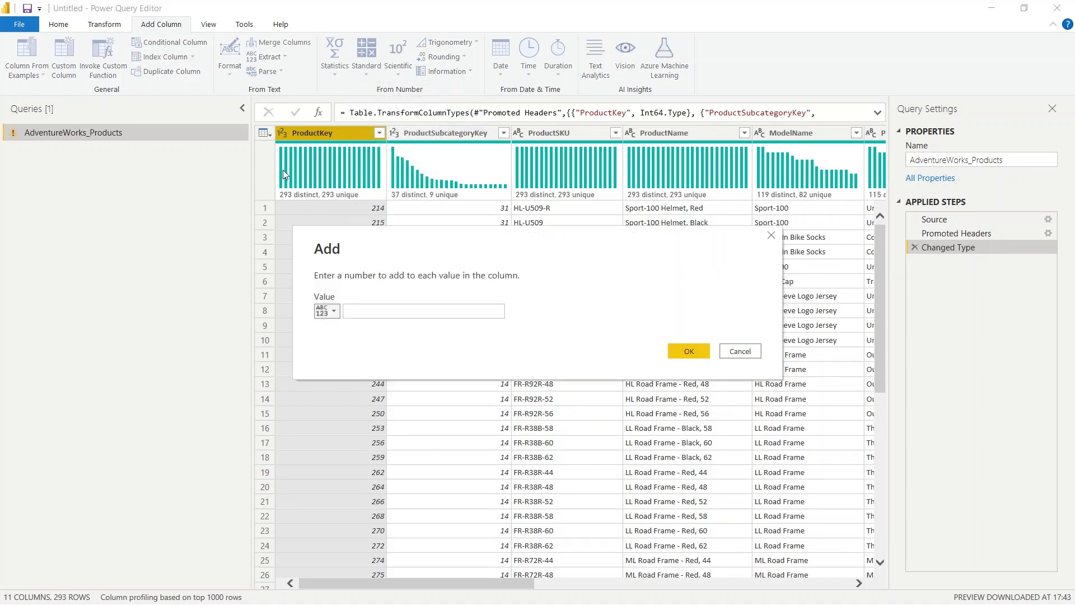
left_click(395, 309)
type("1000")
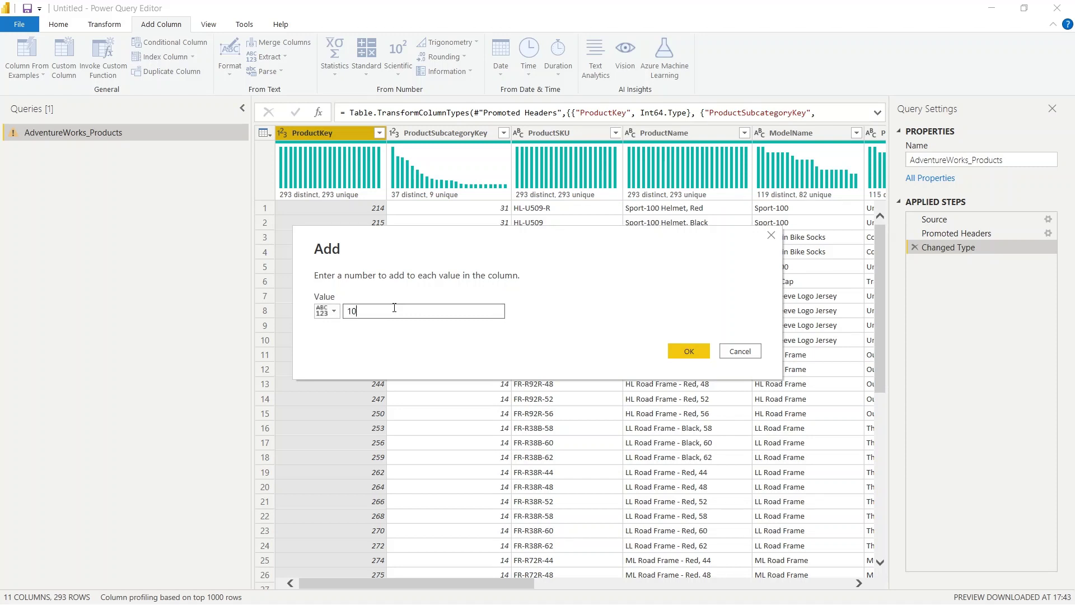
left_click(689, 351)
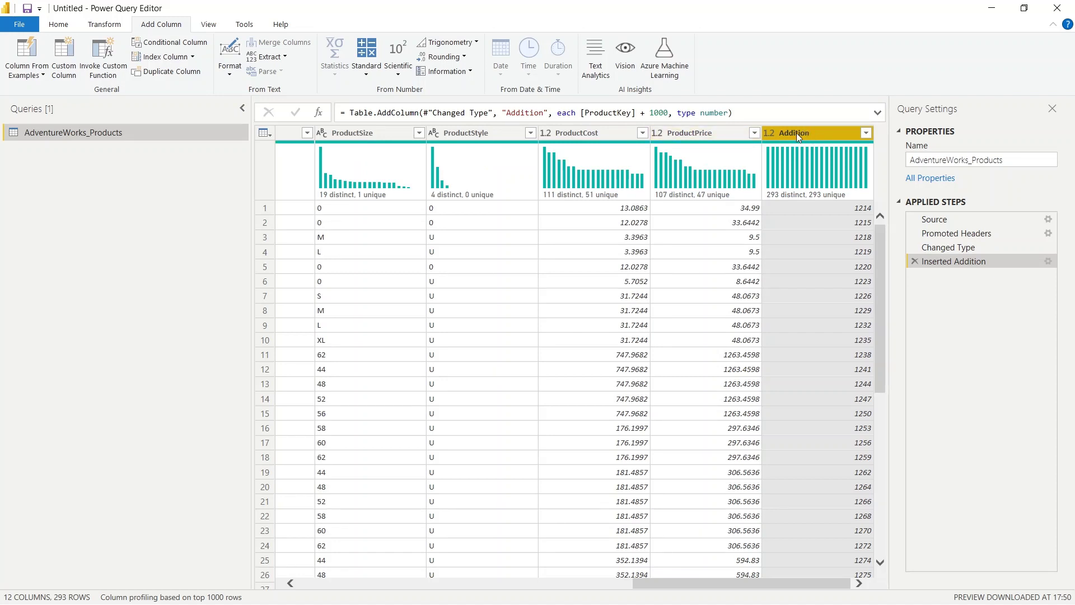
double_click(818, 135)
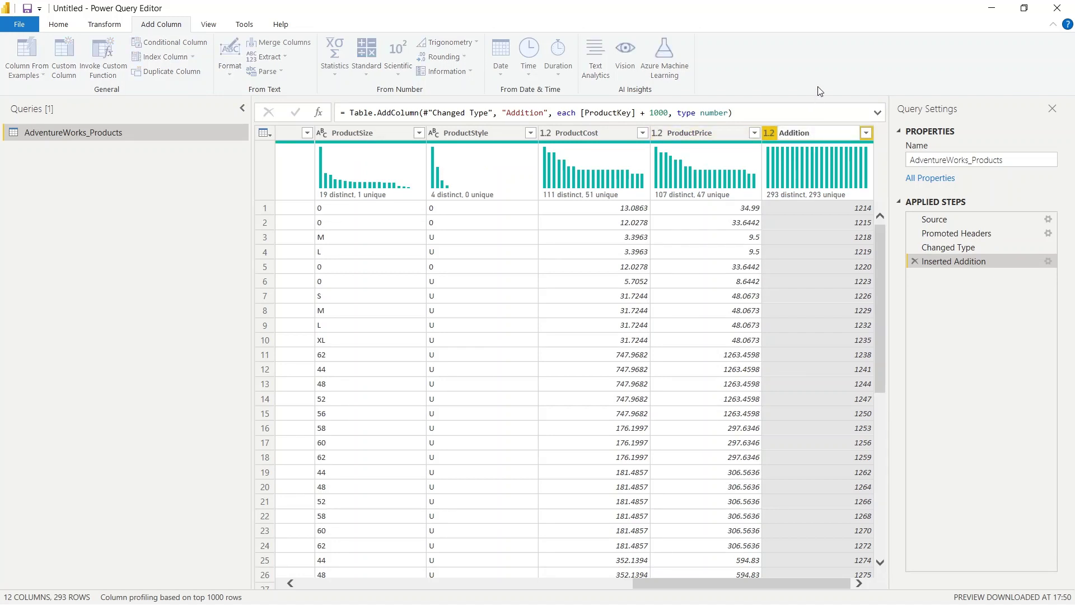
Rename the Addition column to sum, then delete the Renamed Columns and Inserted Addition steps.
left_click_drag(841, 133, 776, 138)
type("sum")
key("Return")
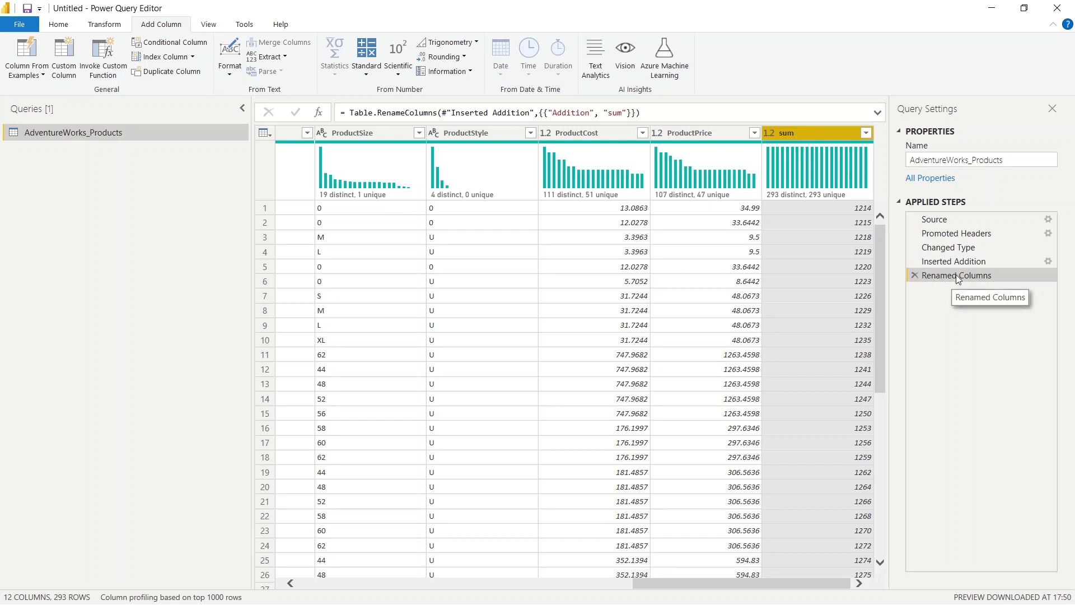
left_click(914, 275)
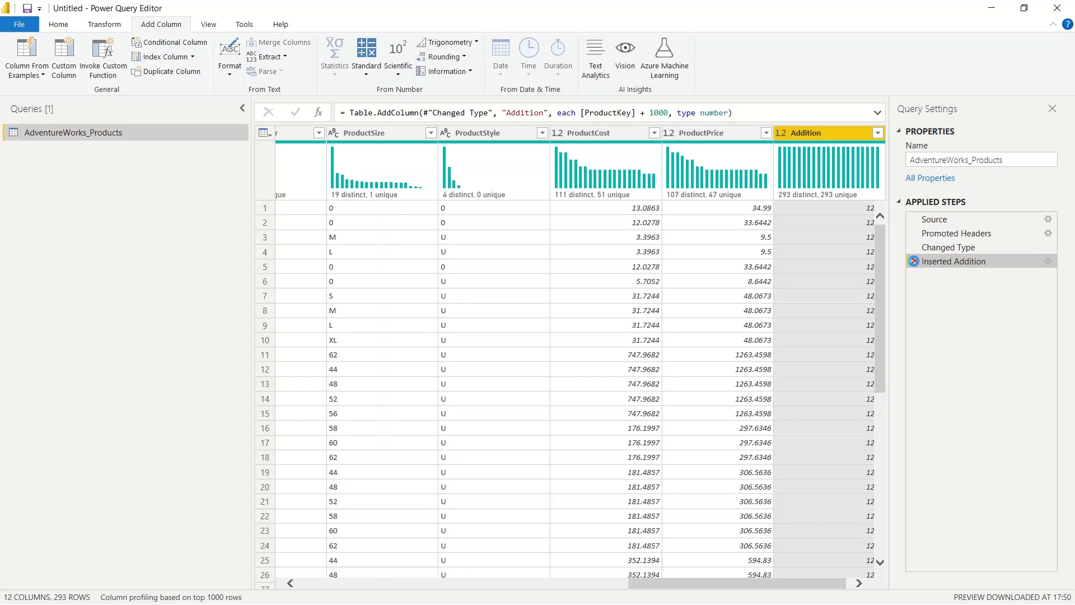
left_click(914, 261)
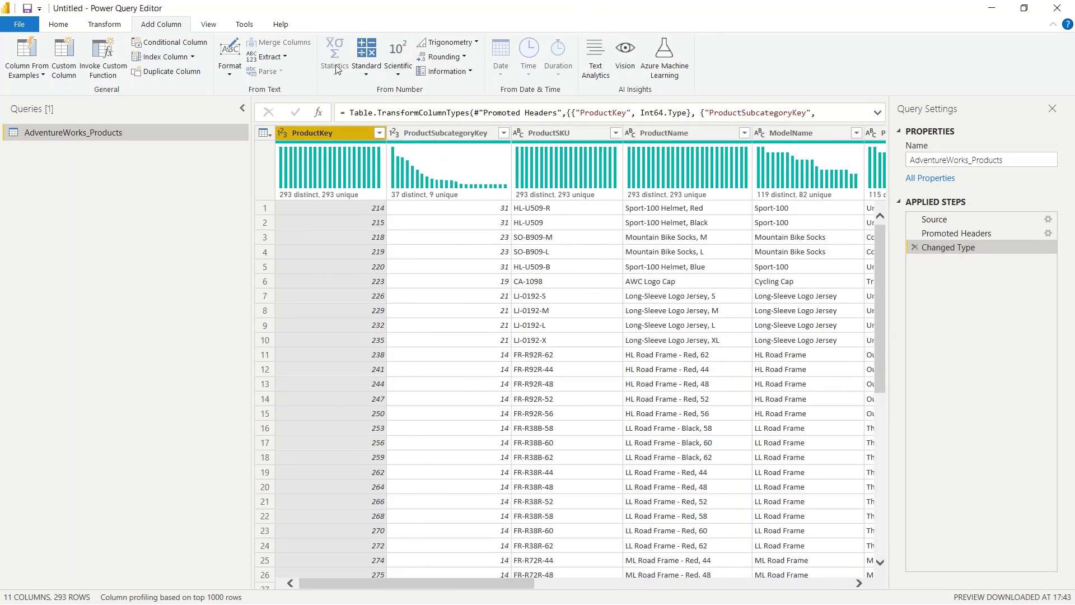
left_click(369, 70)
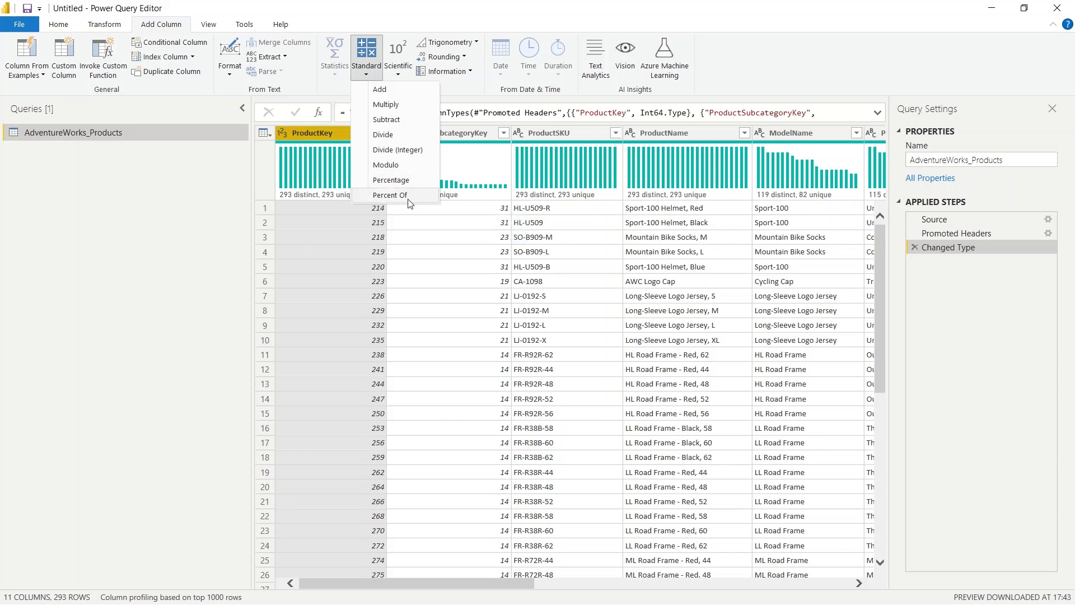
left_click(377, 242)
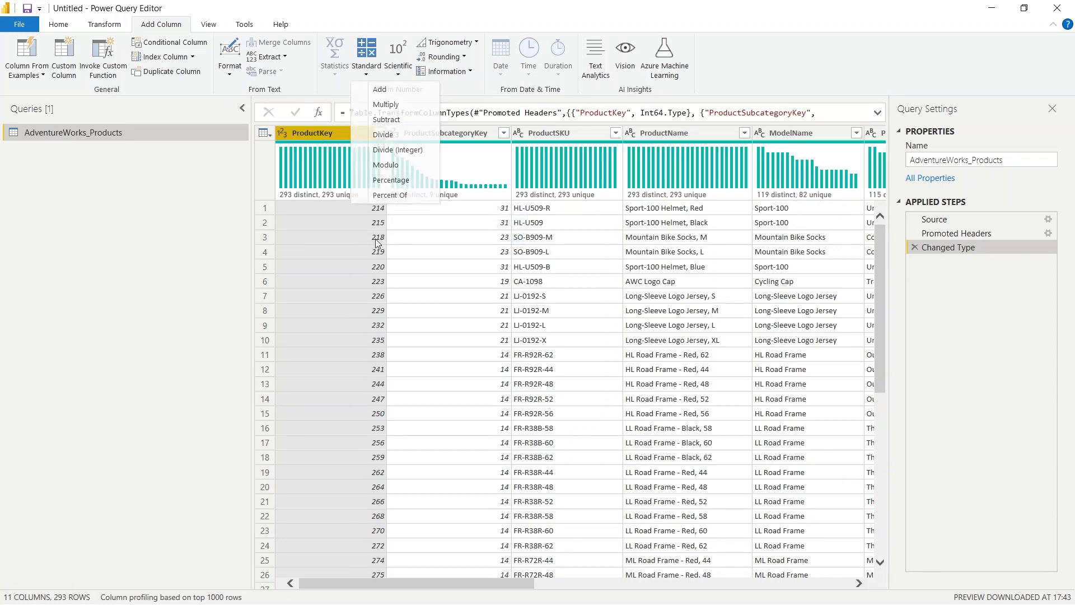
left_click(374, 243)
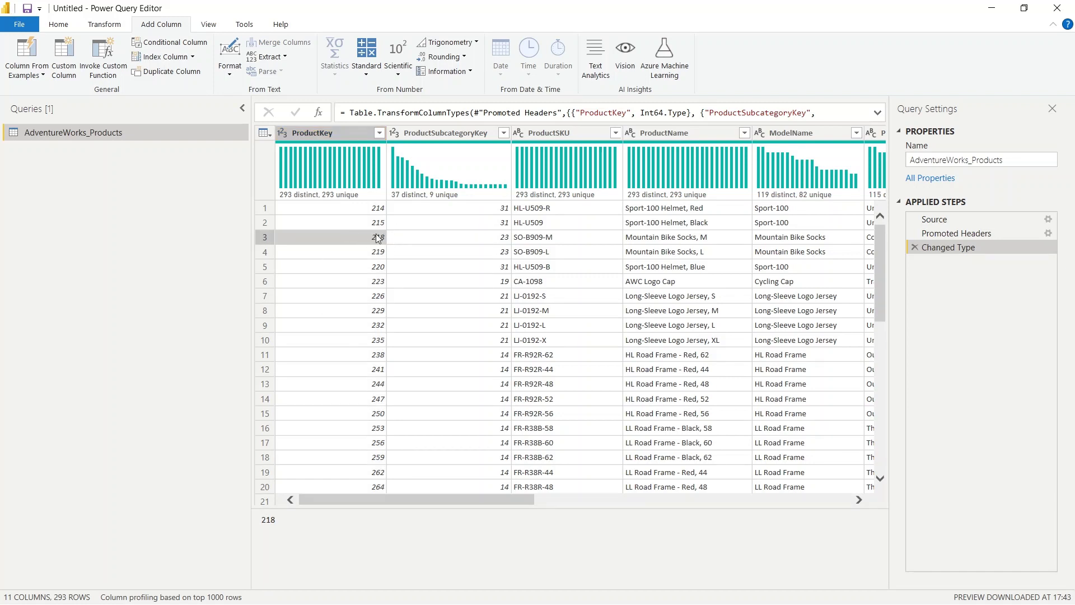
left_click(380, 68)
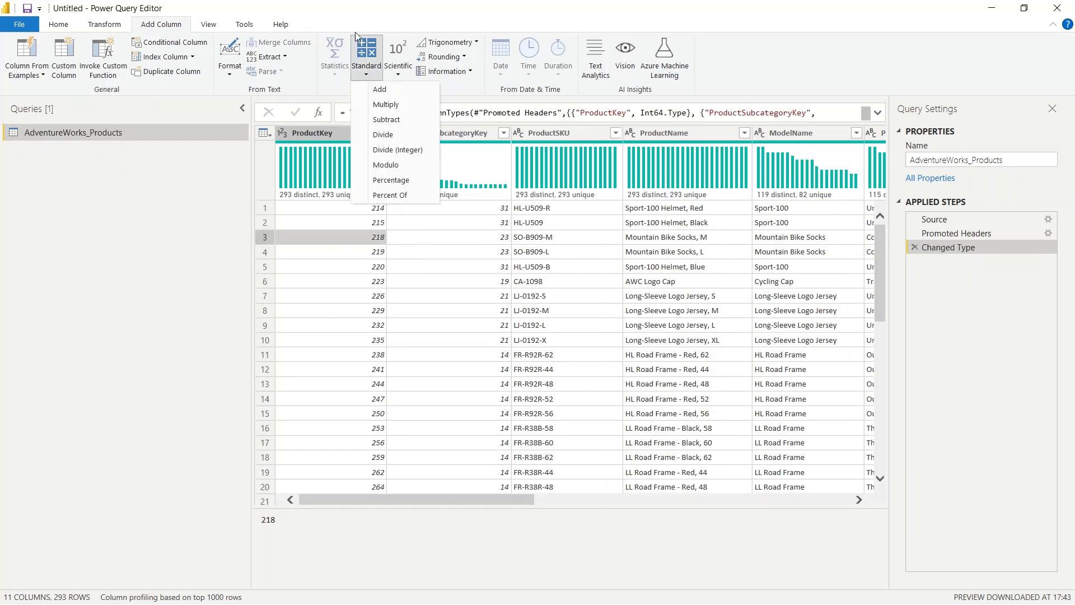
left_click(393, 105)
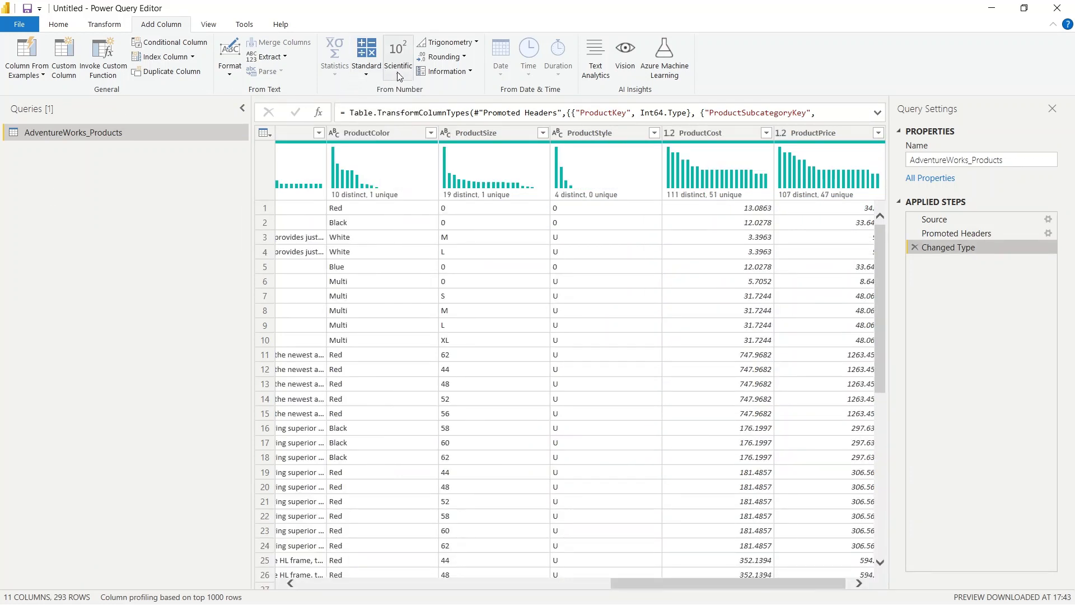
left_click(399, 67)
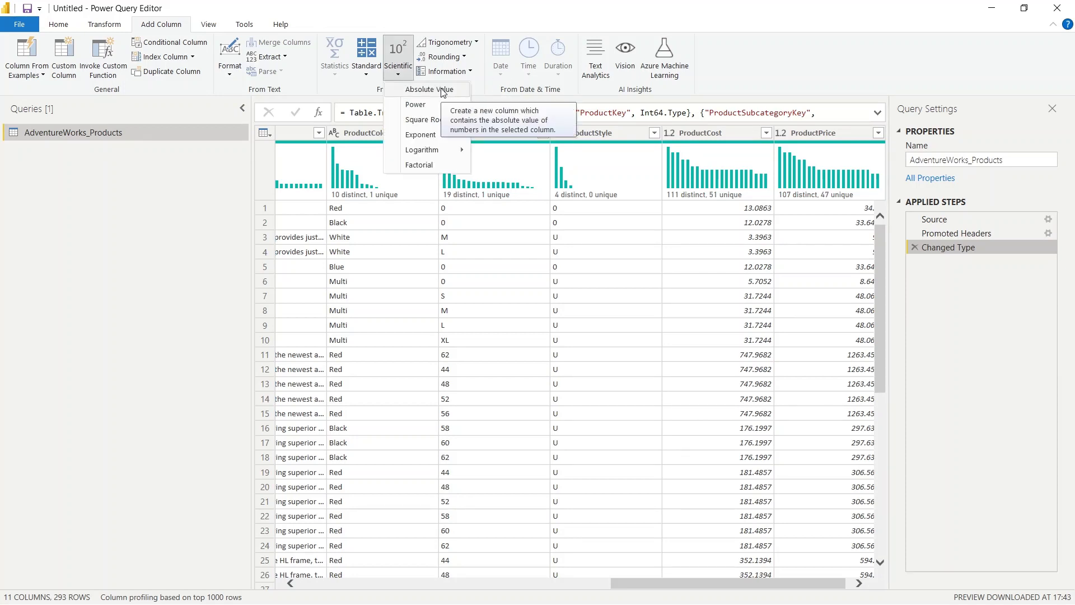
mouse_move(442, 108)
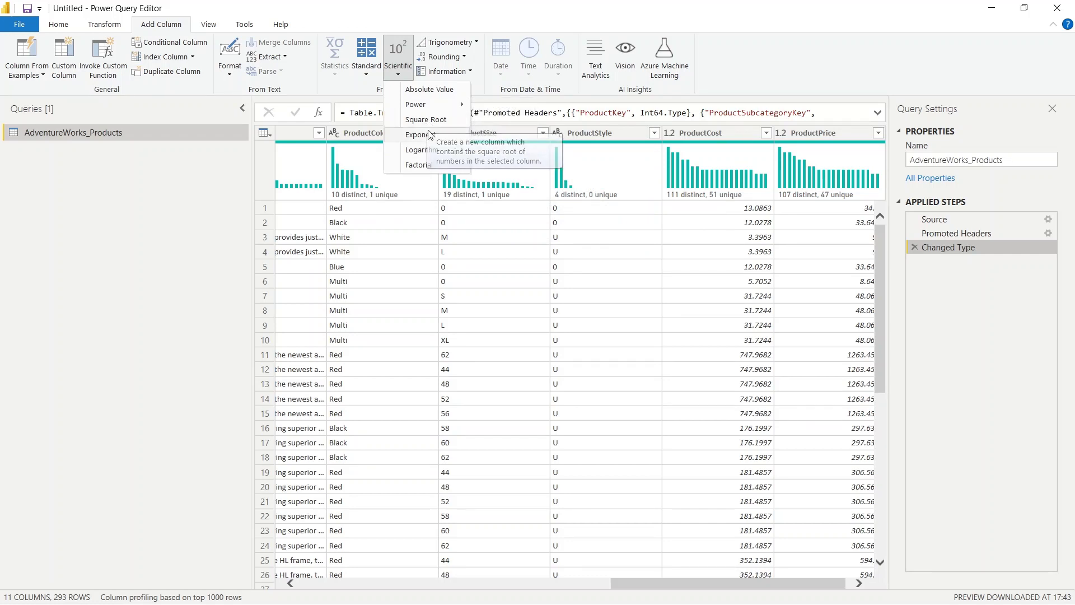
mouse_move(439, 155)
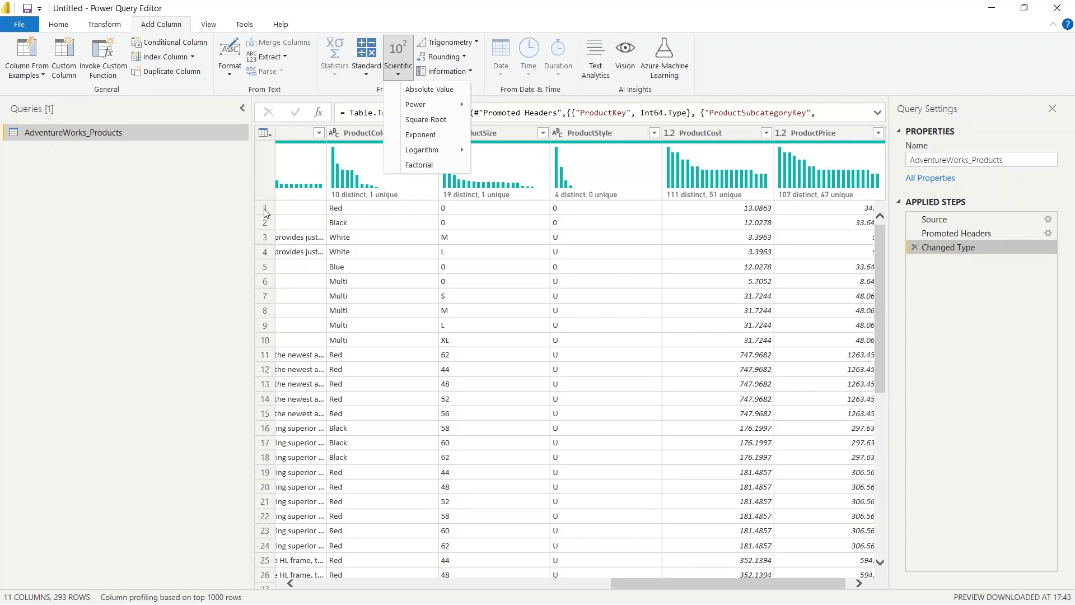
left_click(229, 193)
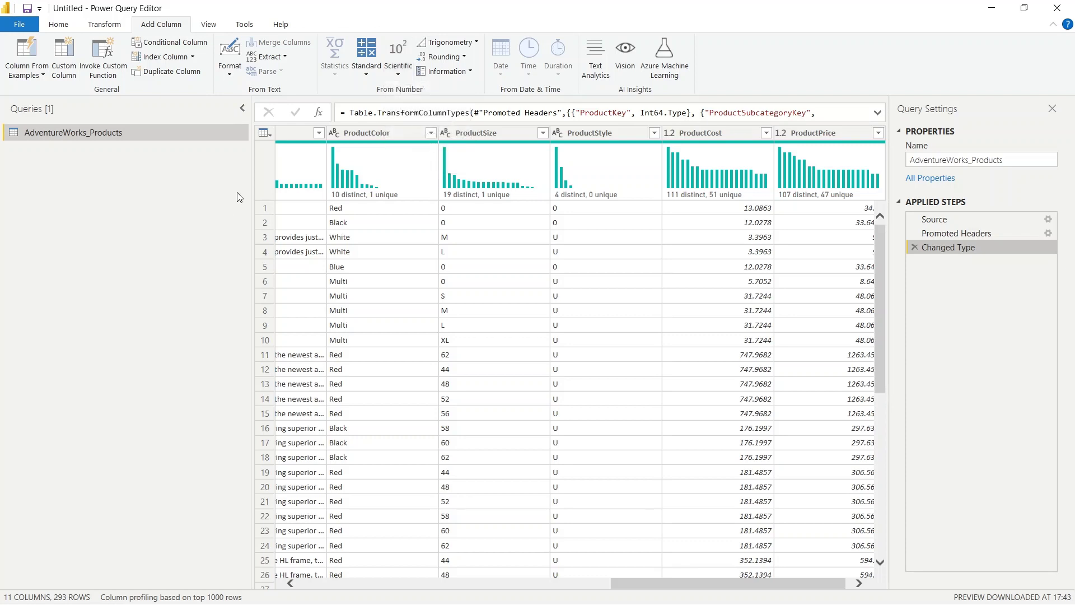
left_click(477, 42)
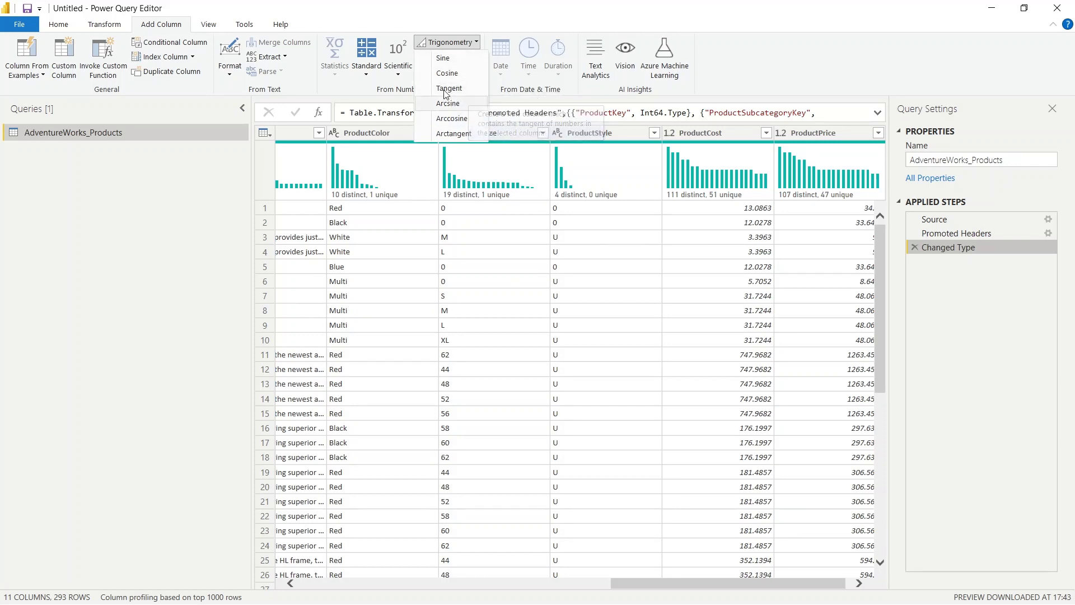
left_click(571, 24)
left_click(462, 60)
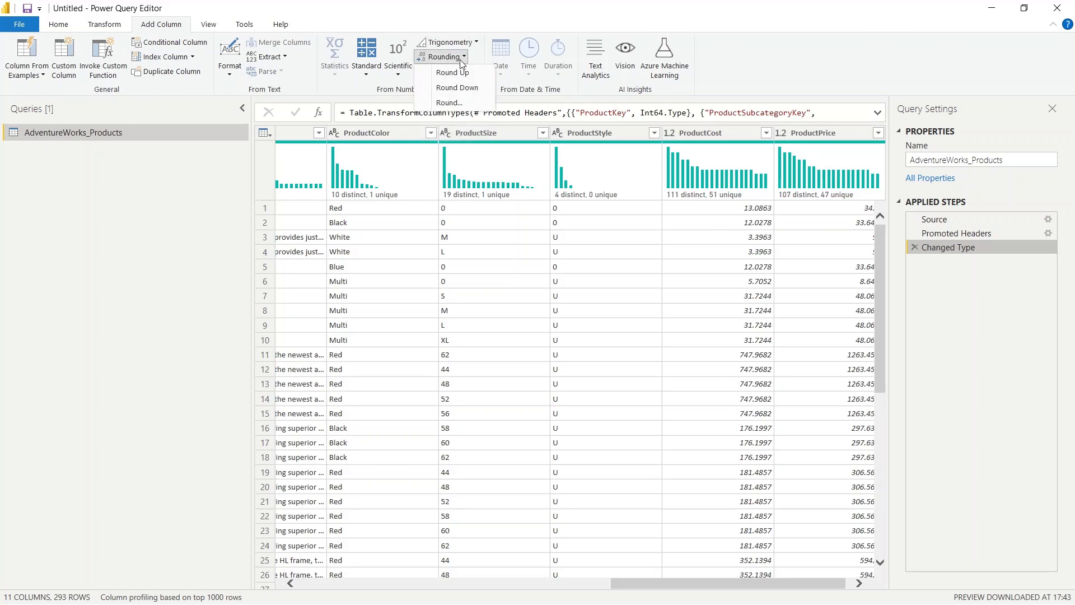
left_click(750, 55)
left_click(468, 71)
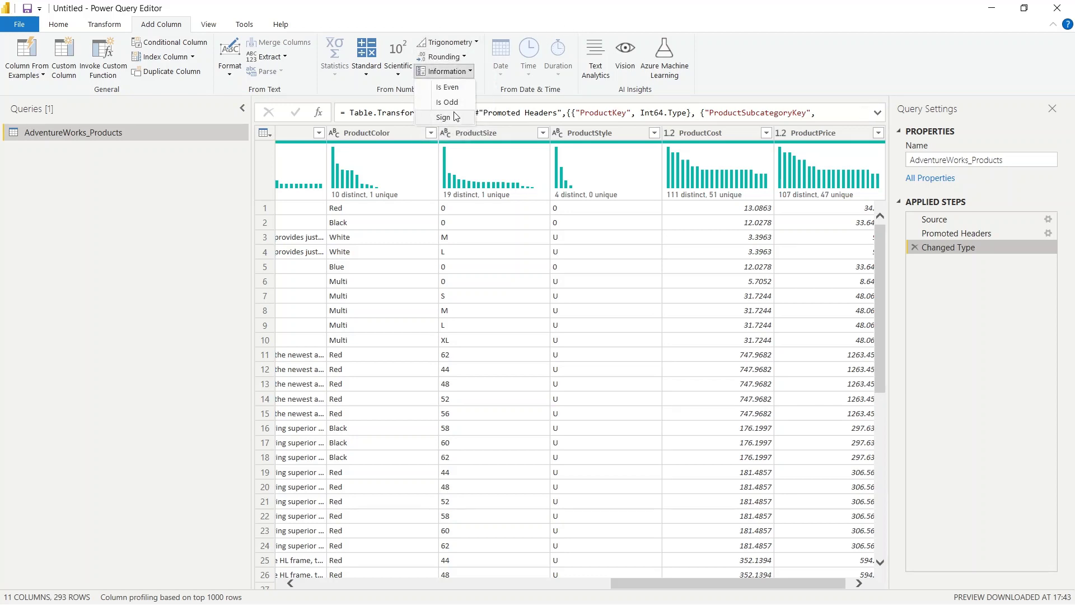
left_click(781, 58)
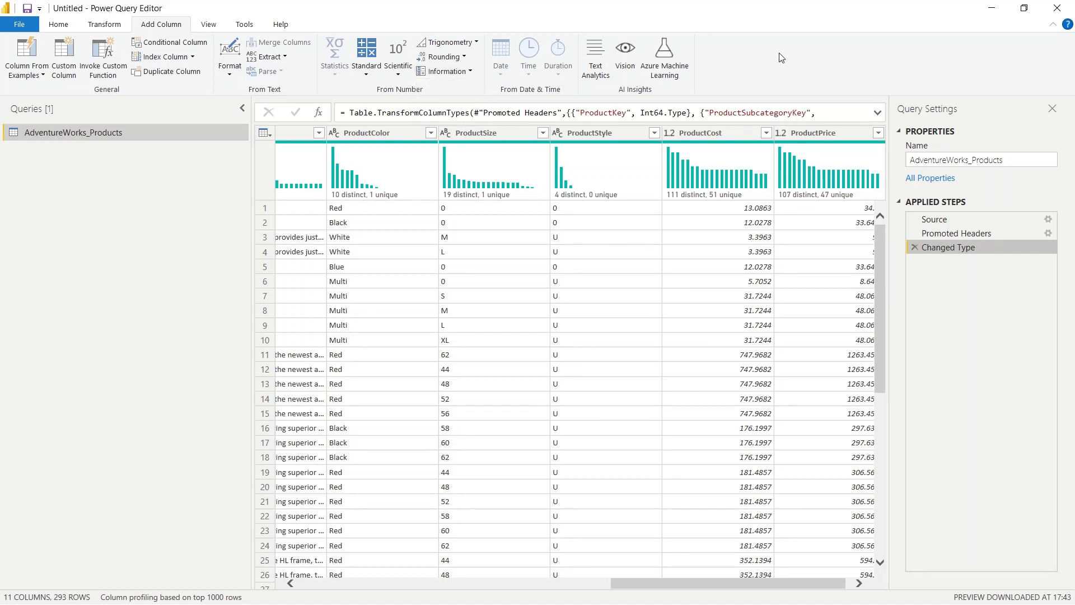